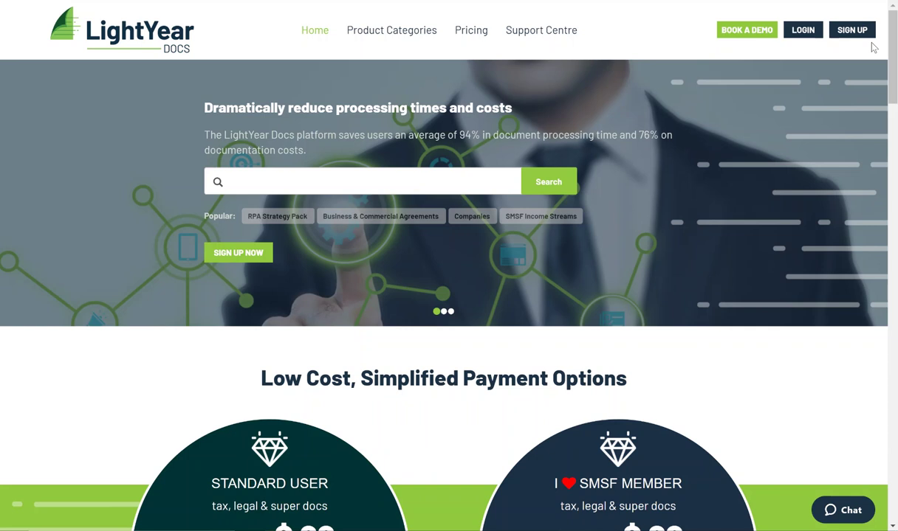
# Step: Sign in with the saved account credentials and look through the folders of in-progress documents
pyautogui.click(802, 30)
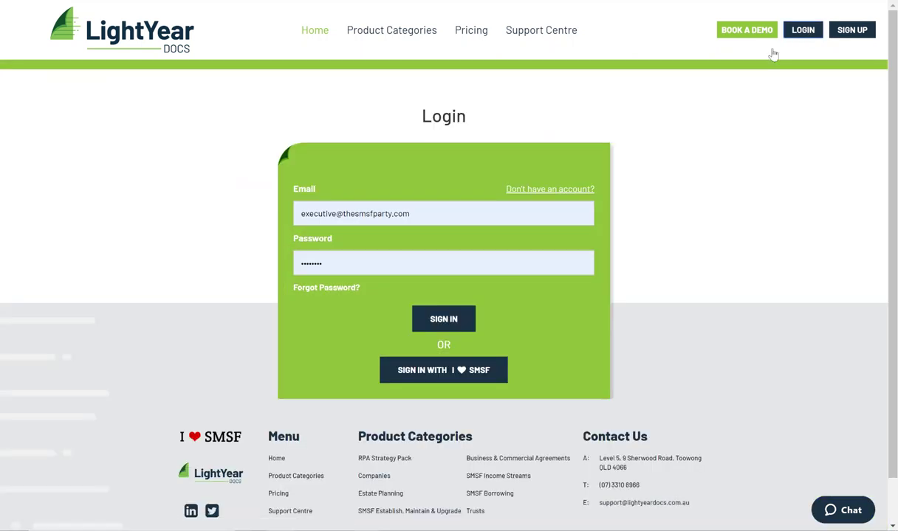
pyautogui.click(445, 321)
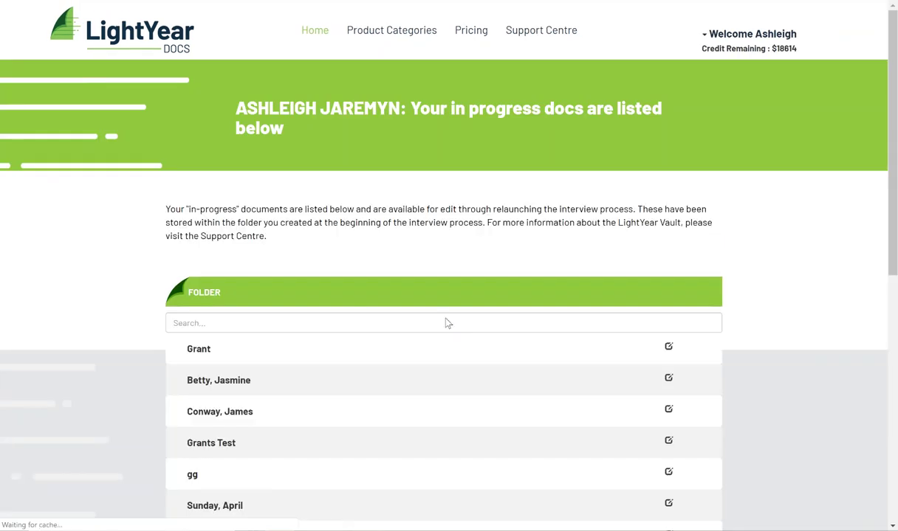
pyautogui.scroll(-6, 447, 323)
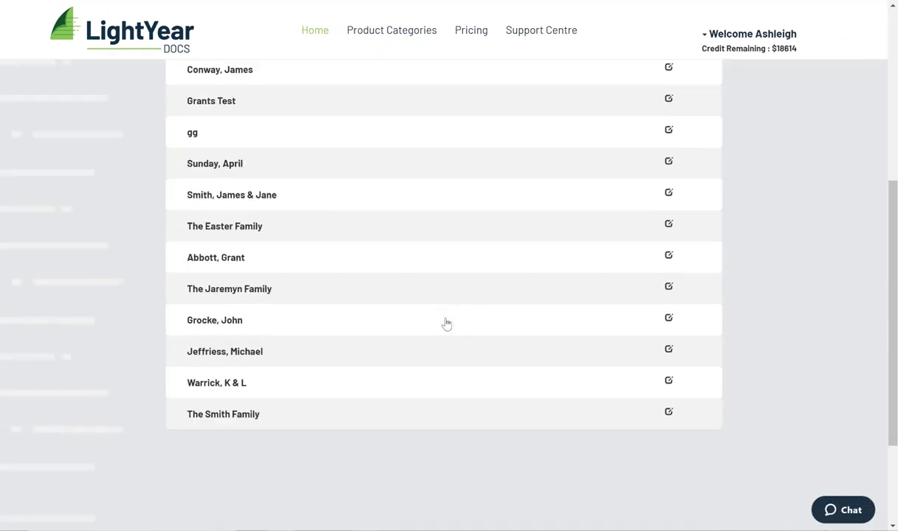
pyautogui.scroll(3, 447, 323)
pyautogui.scroll(3, 447, 323)
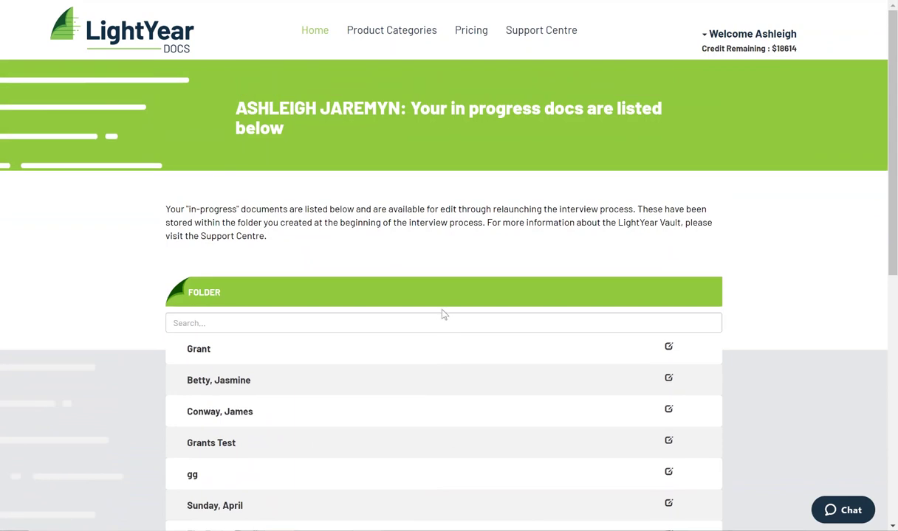
# Step: Return to the home page, search for "depen" and open the Dependancy Declaration for Superannuation and Income Tax Purposes
pyautogui.click(160, 30)
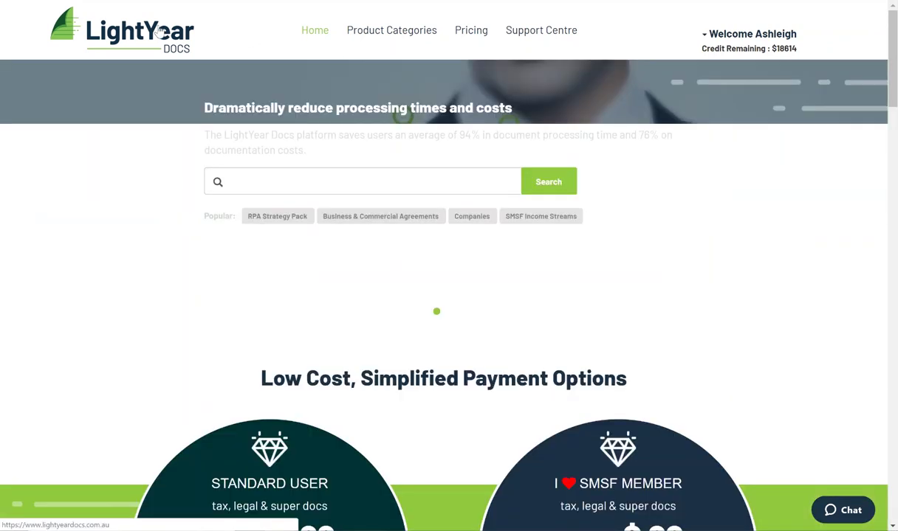
pyautogui.click(252, 186)
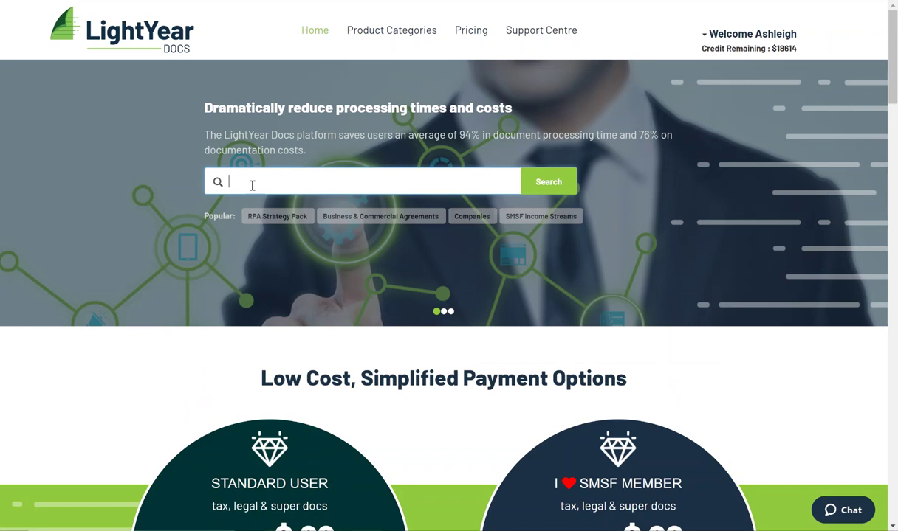
pyautogui.scroll(-10, 251, 186)
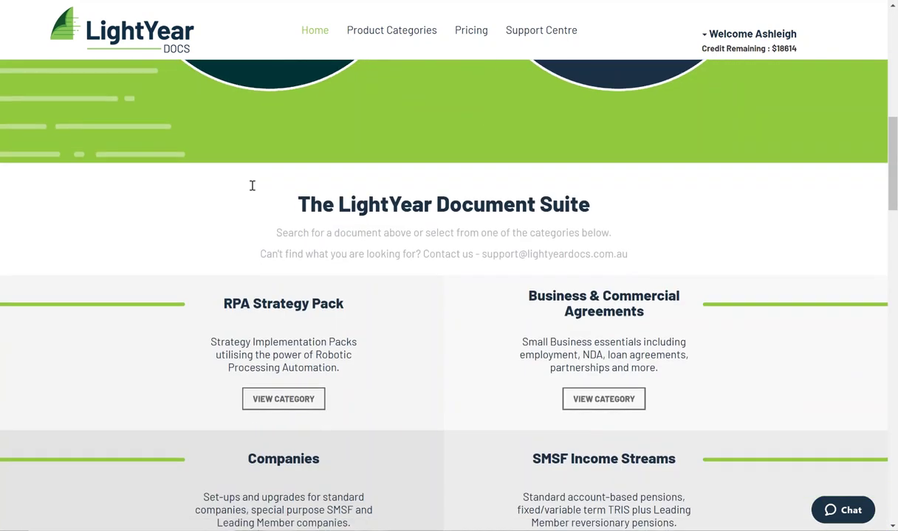
pyautogui.scroll(10, 331, 282)
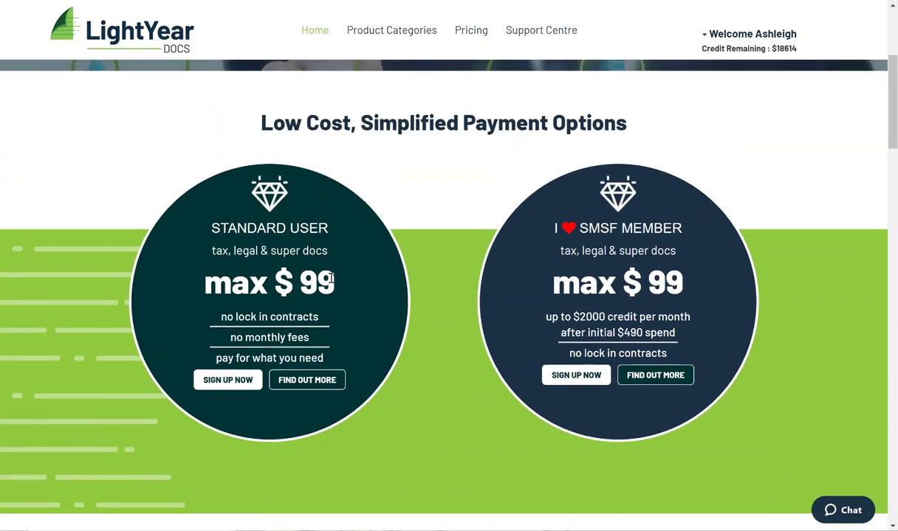
pyautogui.write('depen')
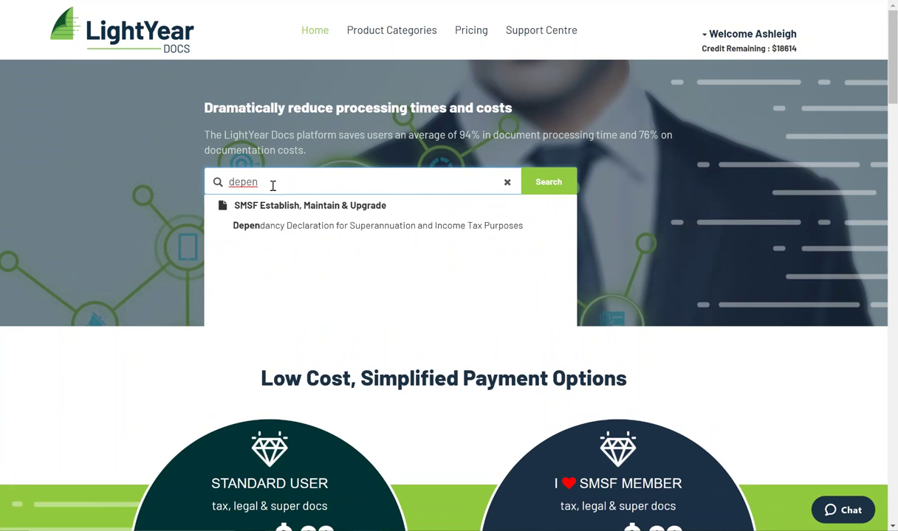
pyautogui.click(306, 230)
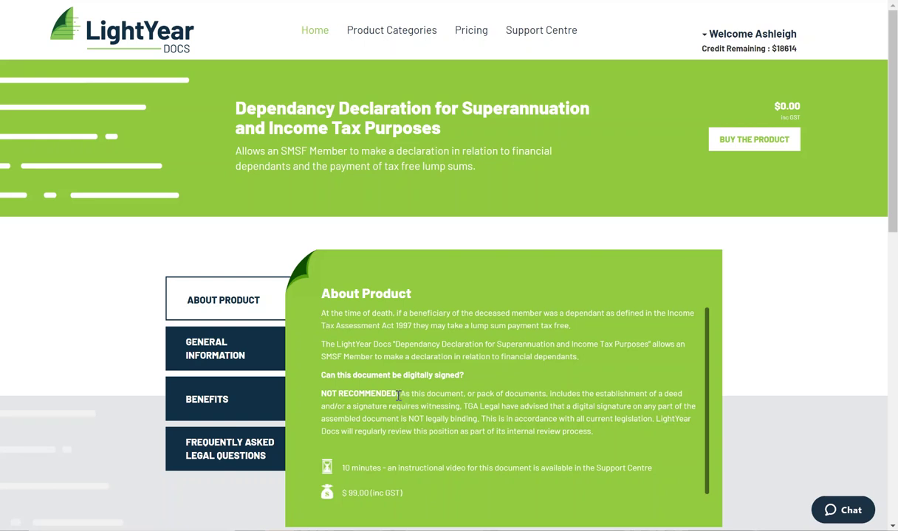
# Step: Check the product's general information, description and price, and start purchasing the Dependancy Declaration
pyautogui.click(210, 344)
pyautogui.click(209, 290)
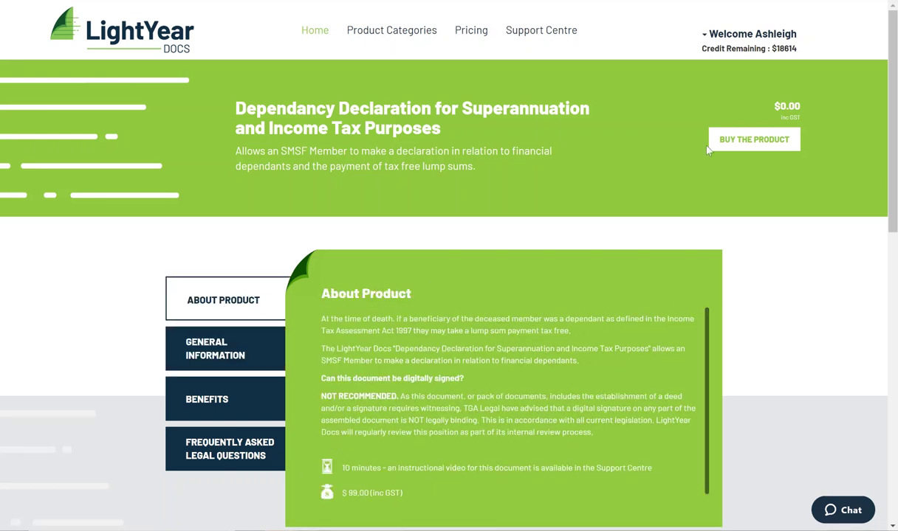
pyautogui.moveTo(800, 104); pyautogui.dragTo(742, 102)
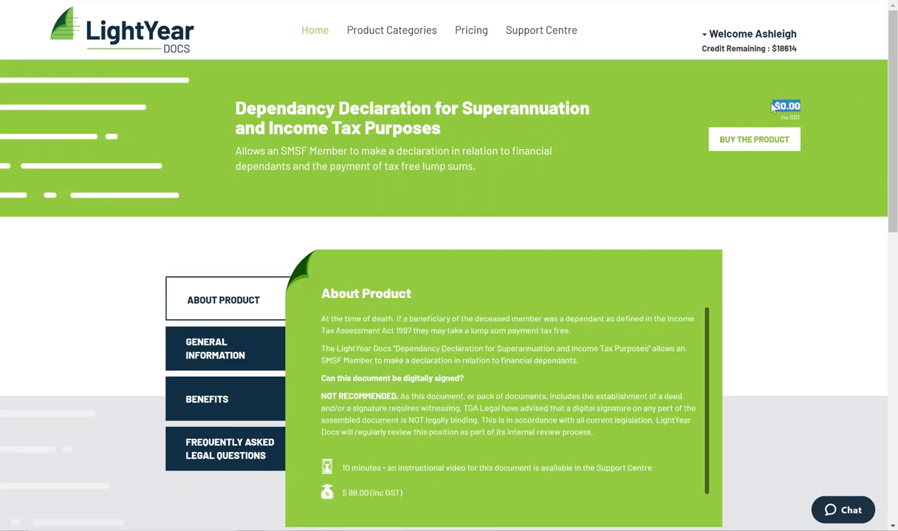
pyautogui.click(757, 144)
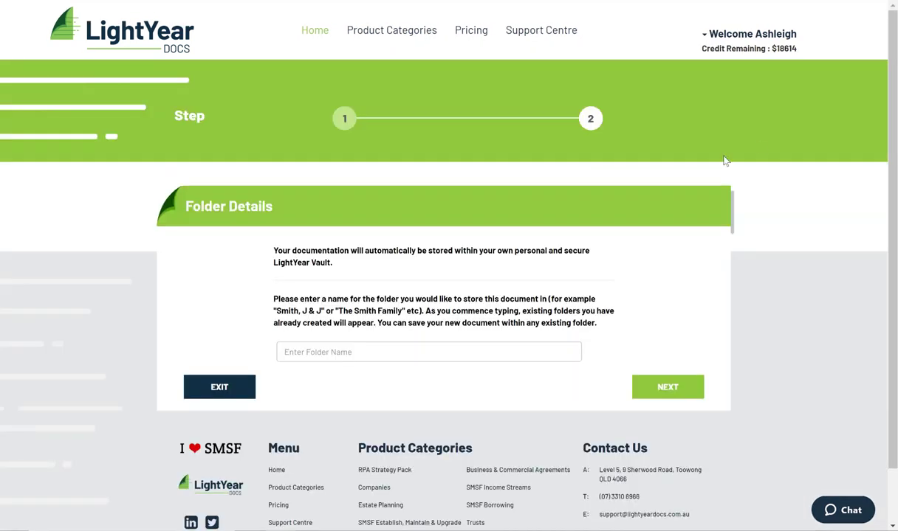
pyautogui.click(321, 352)
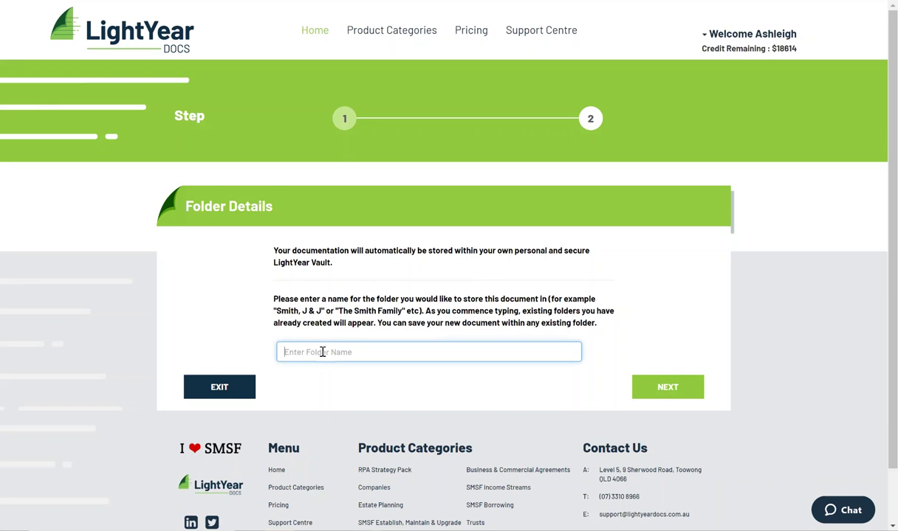
pyautogui.write('The Sm')
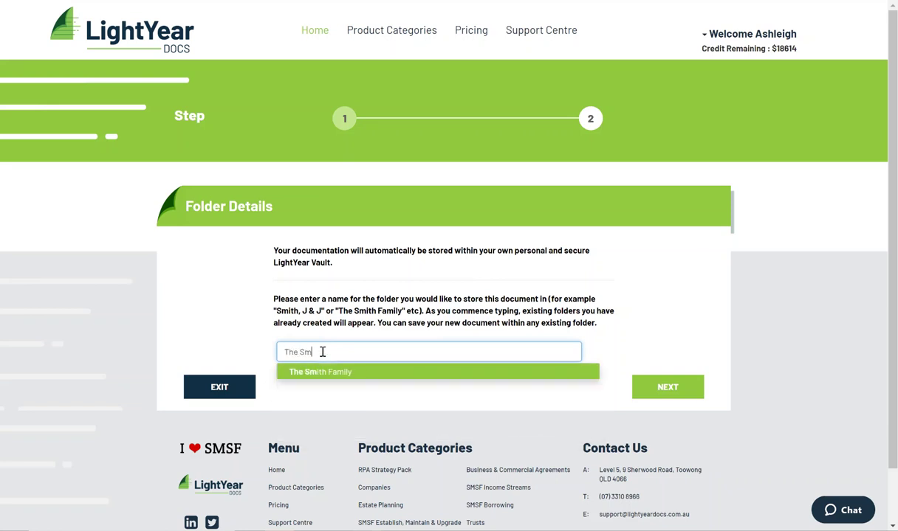
pyautogui.moveTo(322, 352); pyautogui.dragTo(286, 351)
pyautogui.press('BackSpace')
# Step: Enter the member's full name as the storage folder name and continue to payment
pyautogui.write('Jo')
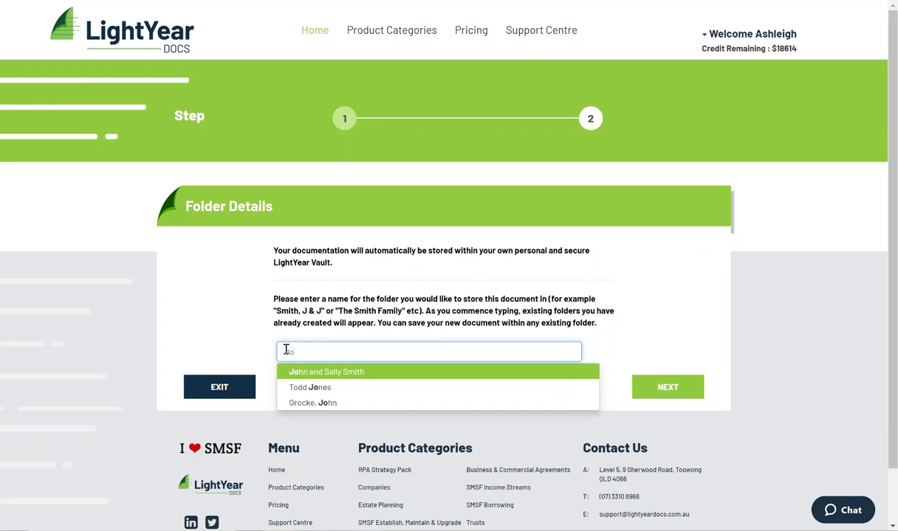
pyautogui.write('hn Smith')
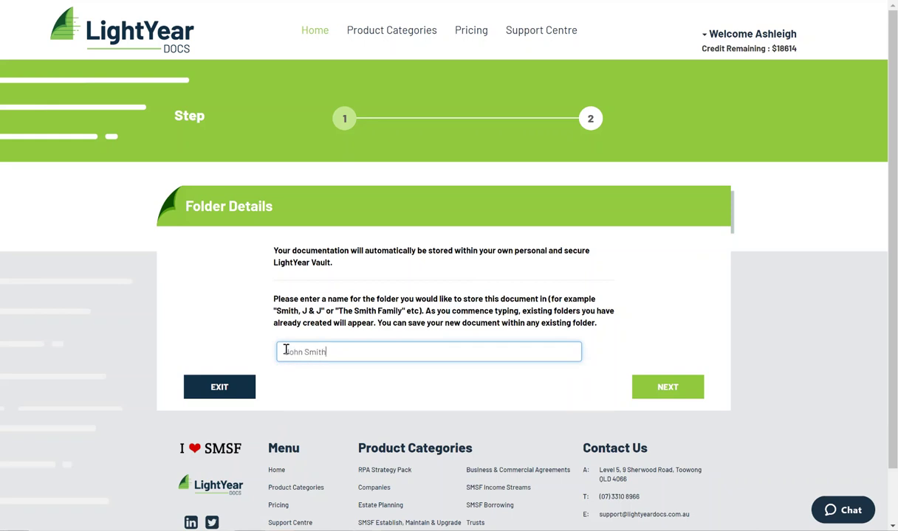
pyautogui.click(675, 392)
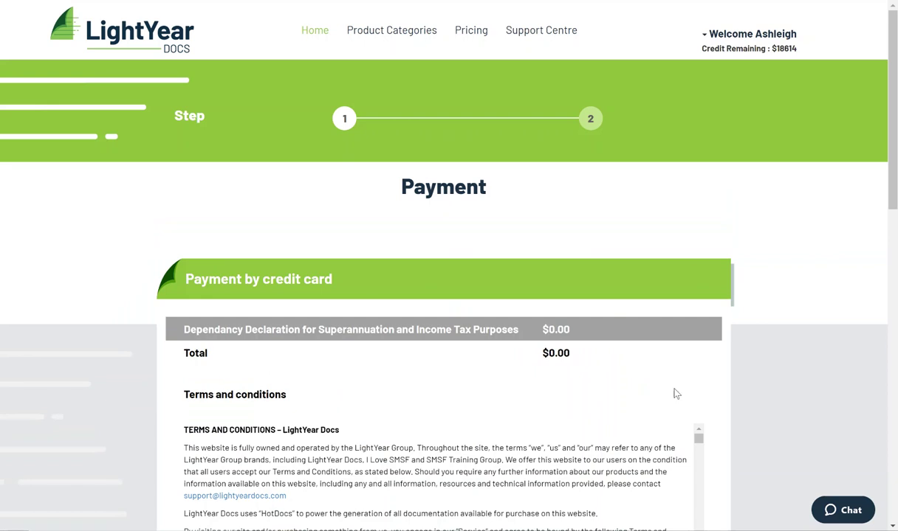
# Step: Review the terms and available credit, and accept and pay for the document by account credit
pyautogui.scroll(-5, 676, 393)
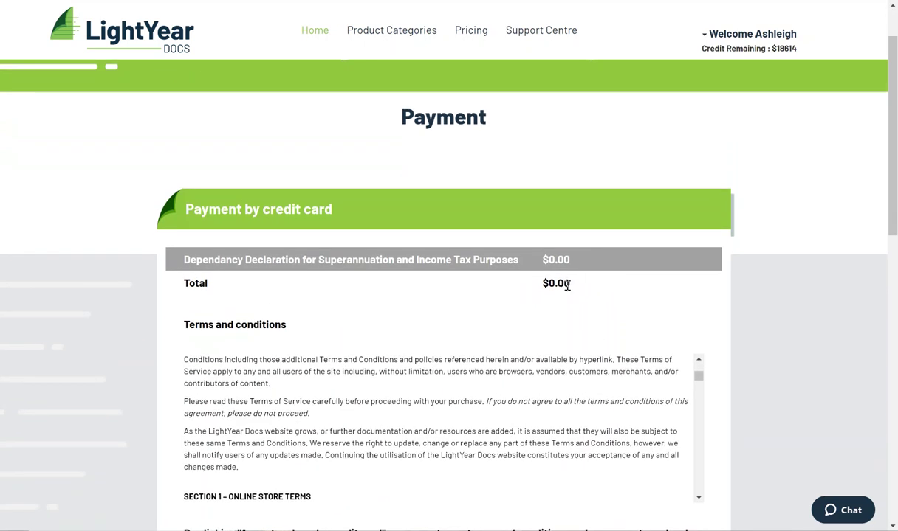
pyautogui.scroll(-8, 567, 286)
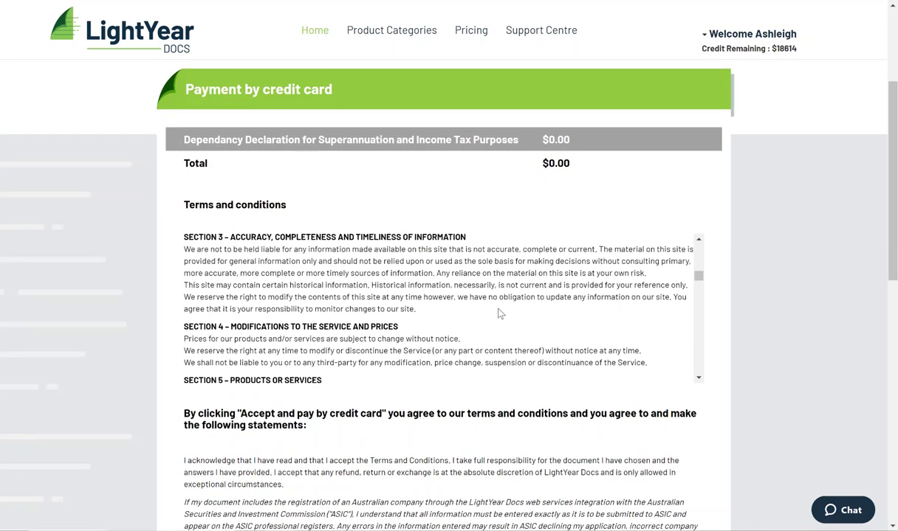
pyautogui.scroll(-6, 505, 437)
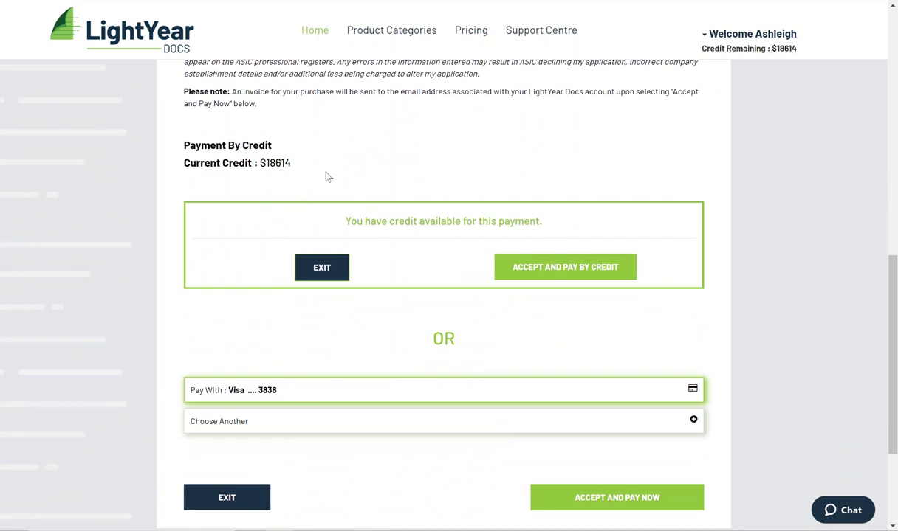
pyautogui.moveTo(293, 163); pyautogui.dragTo(258, 163)
pyautogui.click(549, 269)
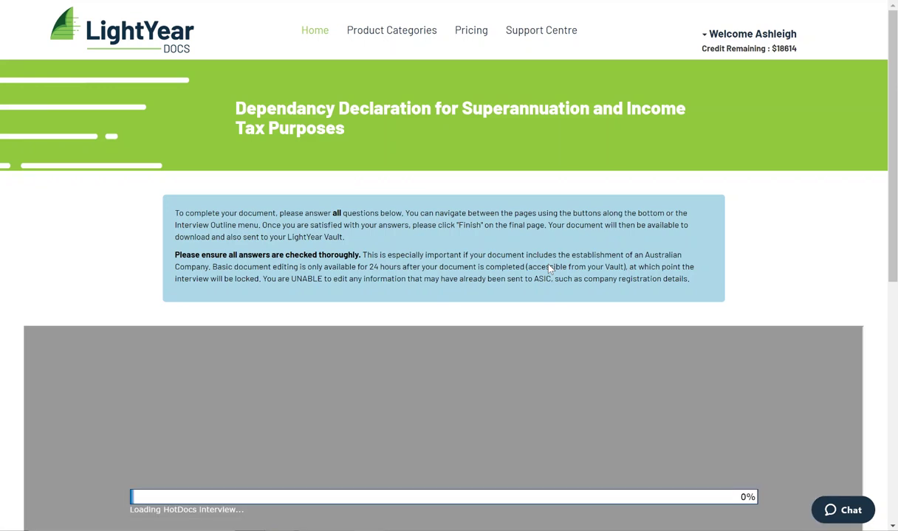
# Step: Fill in the super fund's full name and the declaring member's full name, and continue to the trustee details
pyautogui.scroll(-2, 549, 269)
pyautogui.scroll(-2, 549, 269)
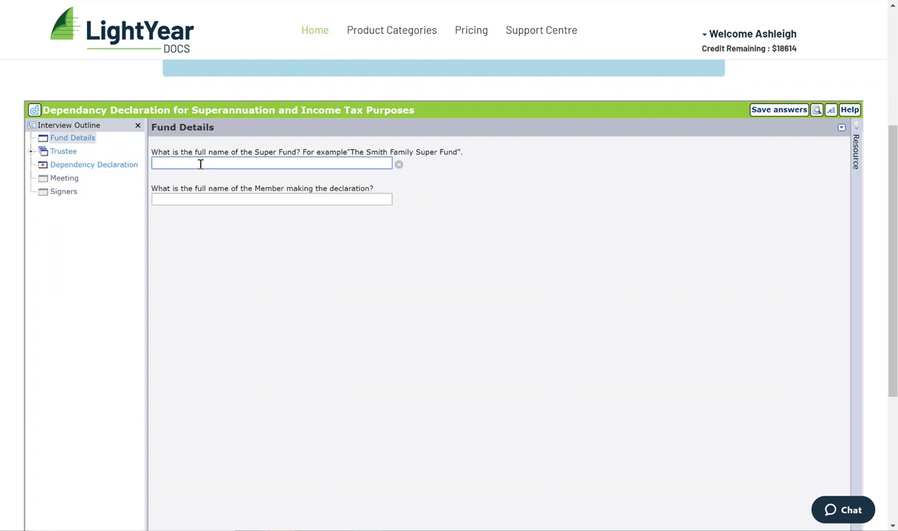
pyautogui.write('The John Smith Super Fund')
pyautogui.press('Tab')
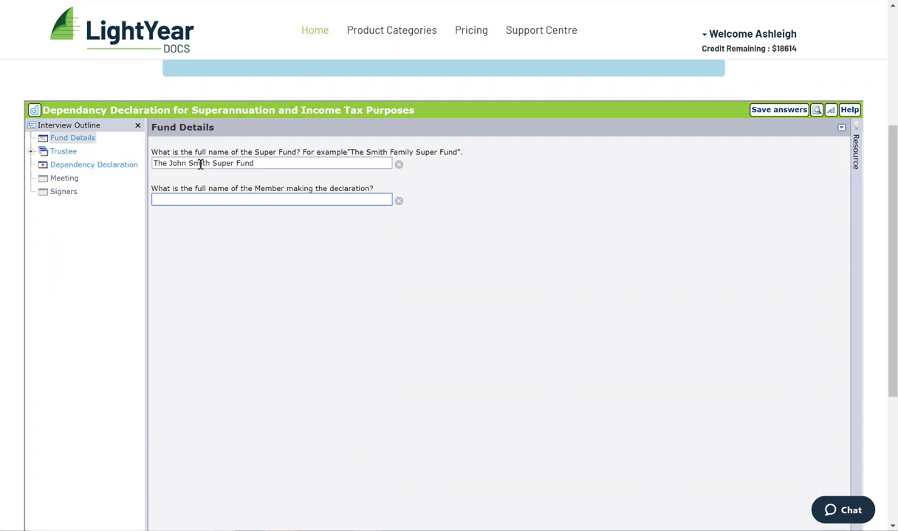
pyautogui.write('John Smith')
pyautogui.scroll(-1, 200, 164)
pyautogui.scroll(-1, 199, 164)
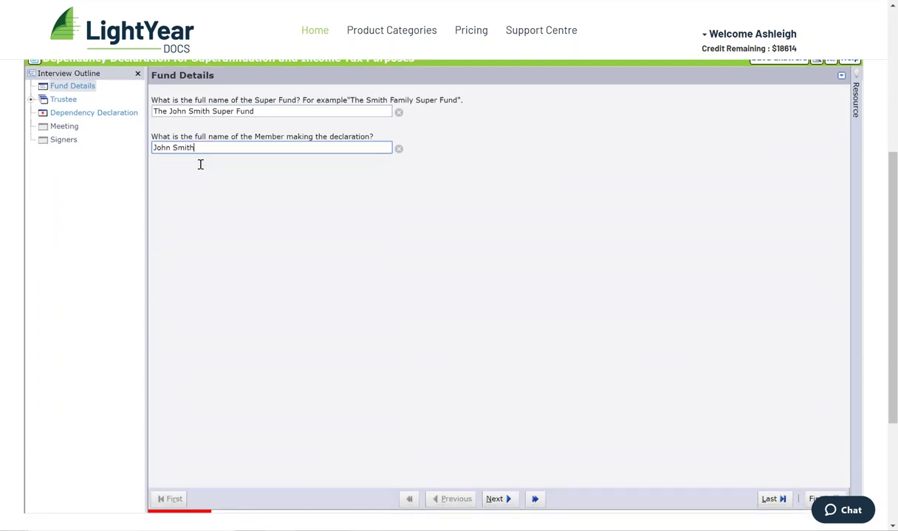
pyautogui.click(494, 499)
# Step: Set the trustee as a company, with the full name "Raining Money", and enter its ACN
pyautogui.scroll(1, 343, 291)
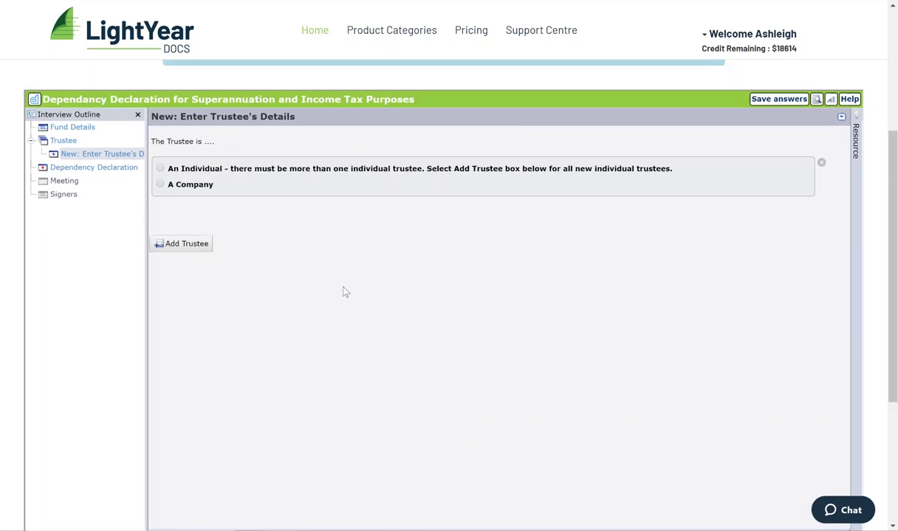
pyautogui.click(161, 184)
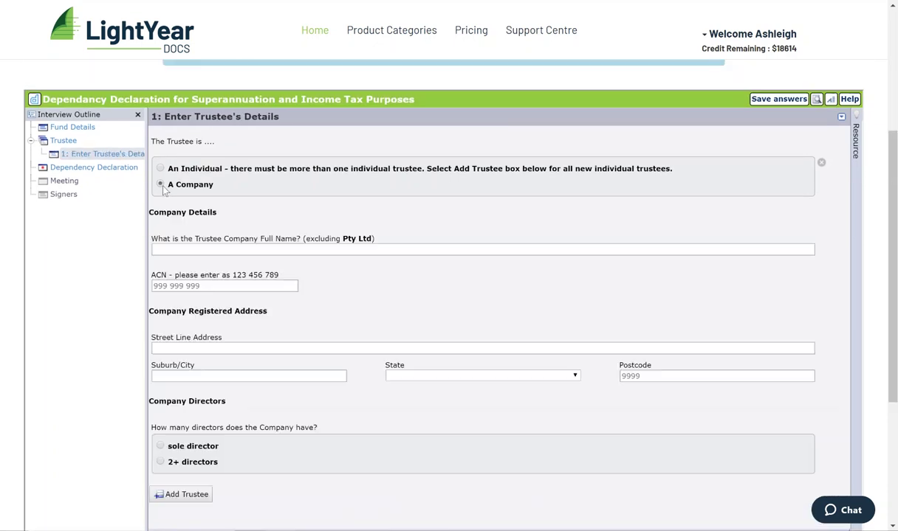
pyautogui.click(191, 251)
pyautogui.write('Raining Money')
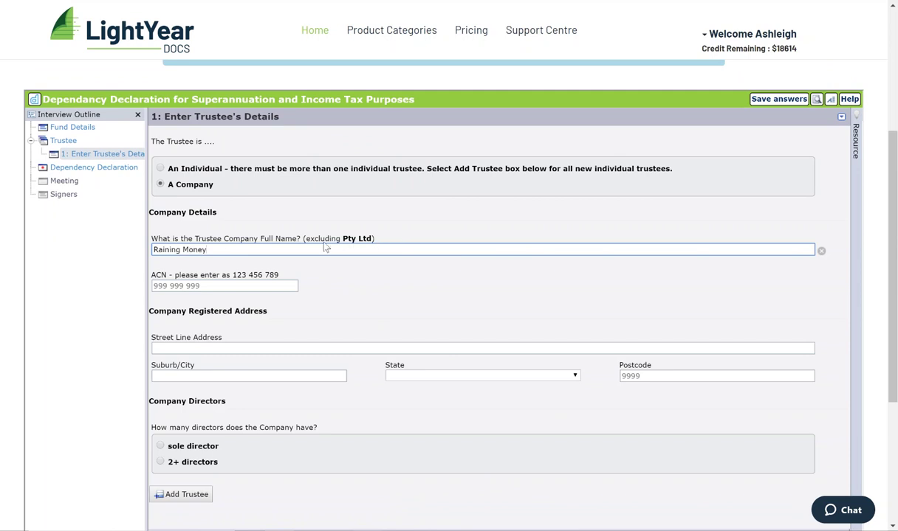
pyautogui.click(231, 287)
pyautogui.write('123 456 789')
pyautogui.press('Tab')
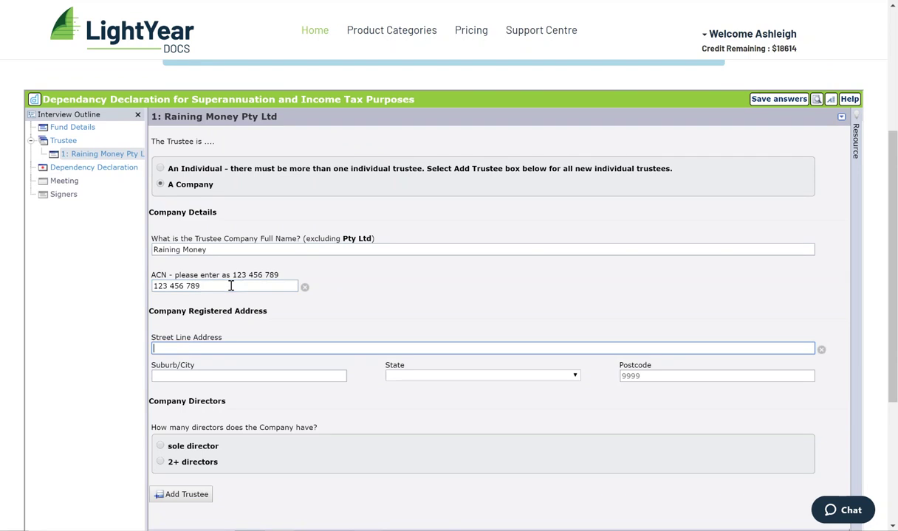
# Step: Fill in the trustee company's registered street address, suburb, state and postcode
pyautogui.scroll(-1, 231, 286)
pyautogui.write('1 Test Street')
pyautogui.press('Tab')
pyautogui.write('Adelaide')
pyautogui.press('Tab')
pyautogui.press('s')
pyautogui.press('Tab')
pyautogui.write('5062')
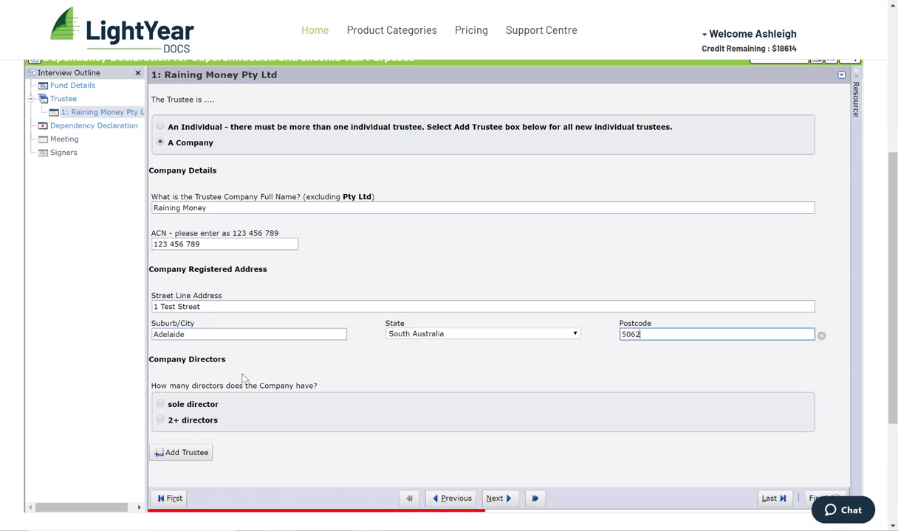
# Step: Set the company to have a sole director, enter the director's full name and continue to the Dependency Declaration page
pyautogui.scroll(-1, 229, 355)
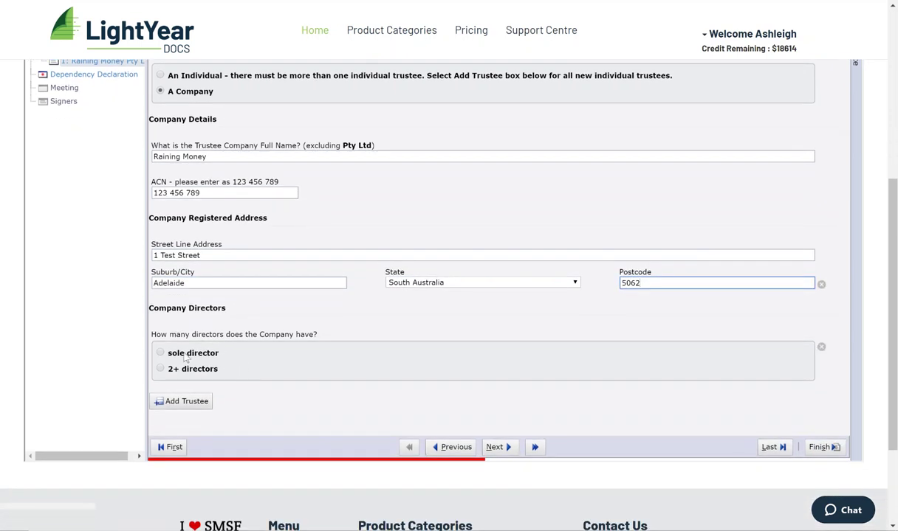
pyautogui.click(160, 354)
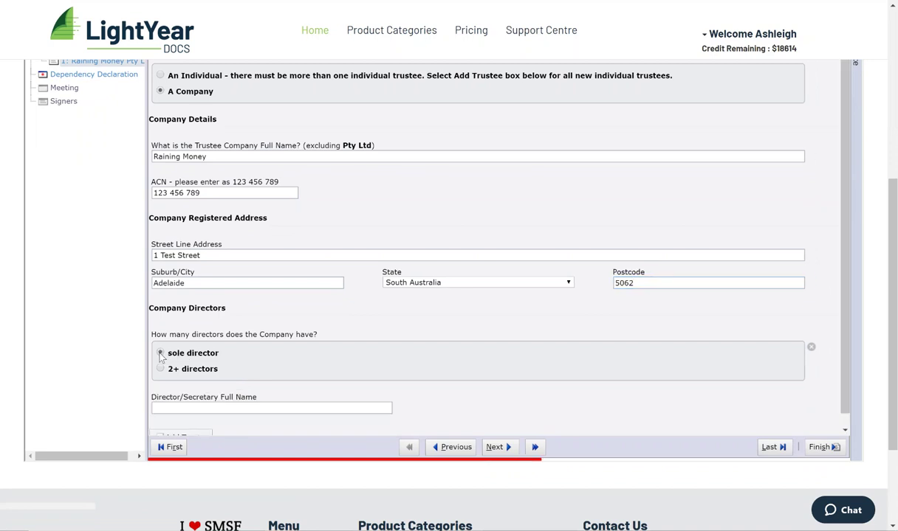
pyautogui.click(161, 369)
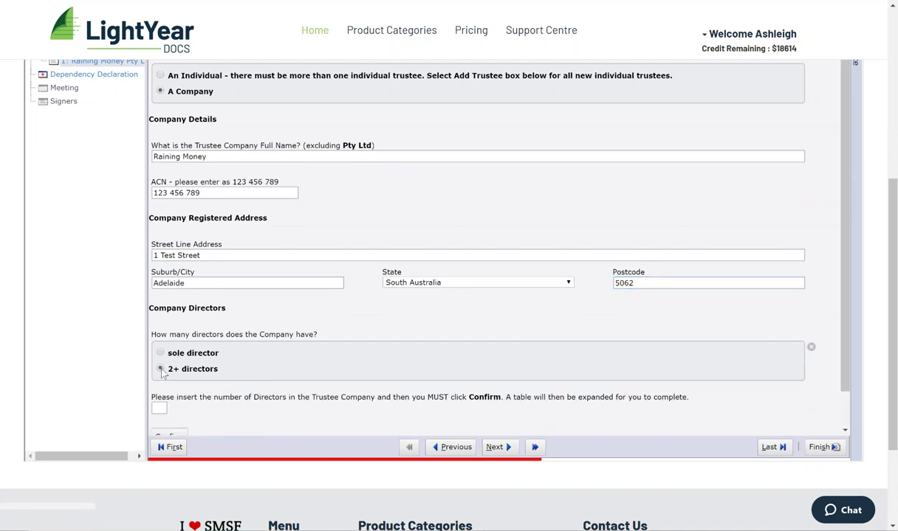
pyautogui.click(161, 354)
pyautogui.click(175, 408)
pyautogui.write('John Smith')
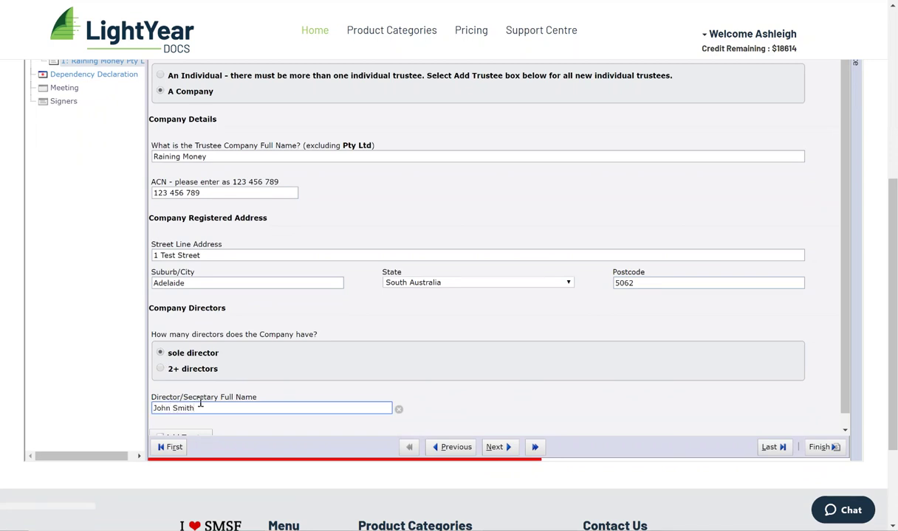
pyautogui.click(495, 448)
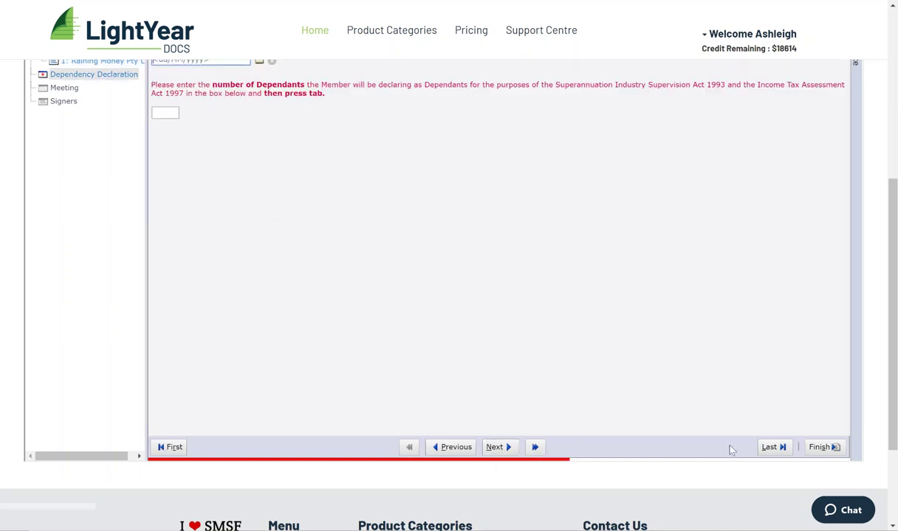
# Step: Review the completed Fund Details and trustee company pages, and return to the Dependency Declaration page
pyautogui.scroll(3, 369, 312)
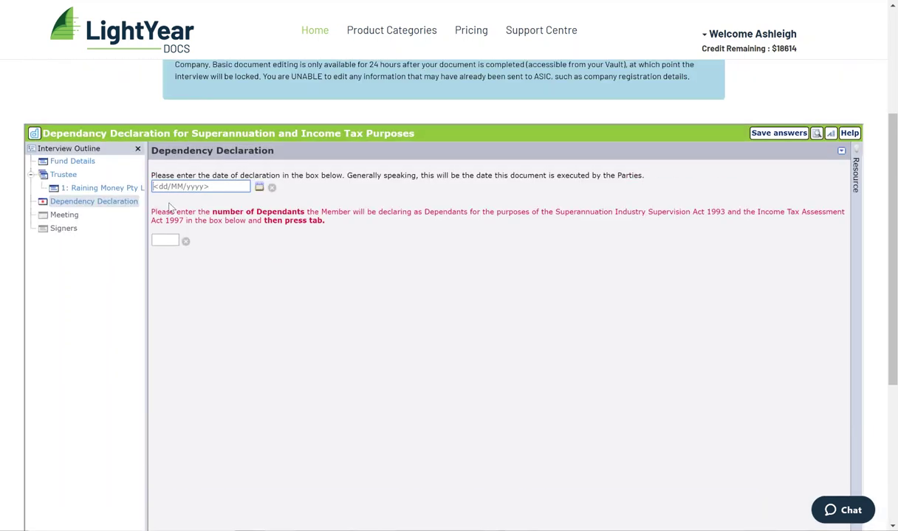
pyautogui.click(72, 162)
pyautogui.click(79, 188)
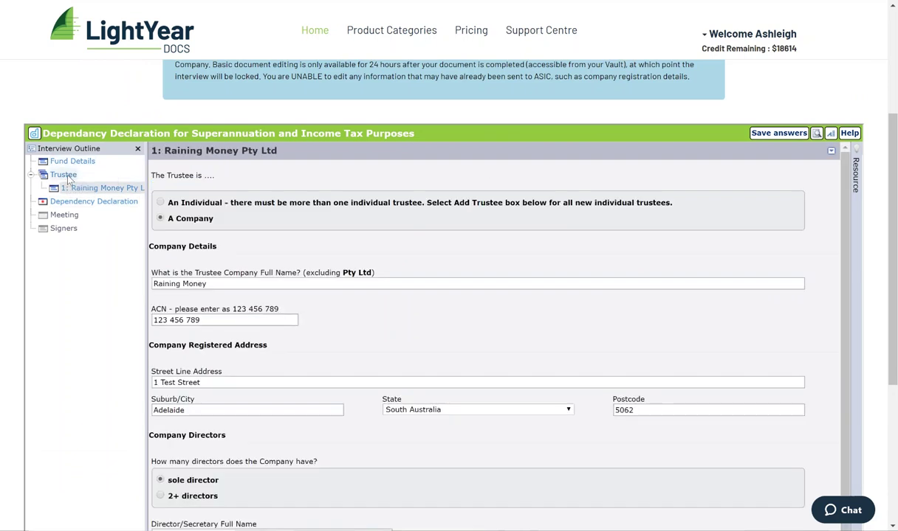
pyautogui.click(96, 203)
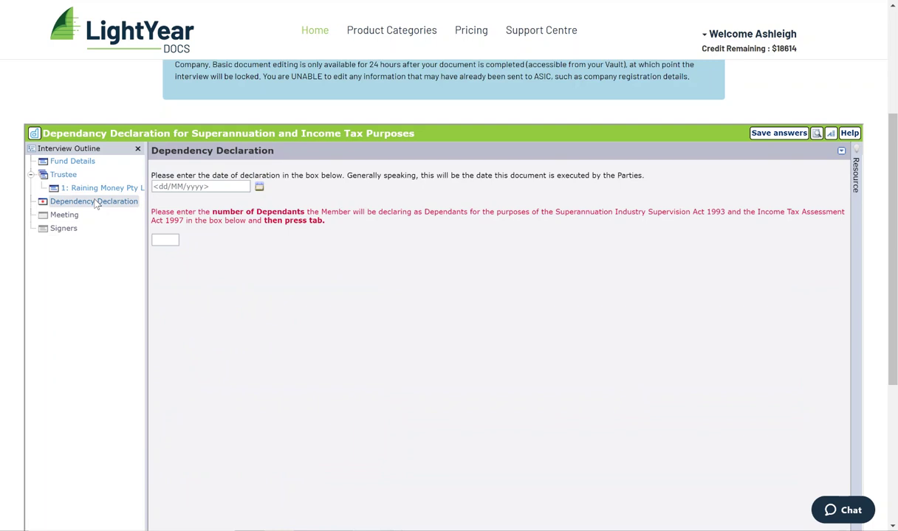
# Step: Set the declaration date to 17/05/2019 and the number of dependants to 1, and continue to the dependant's details
pyautogui.click(195, 187)
pyautogui.write('17/05/2019')
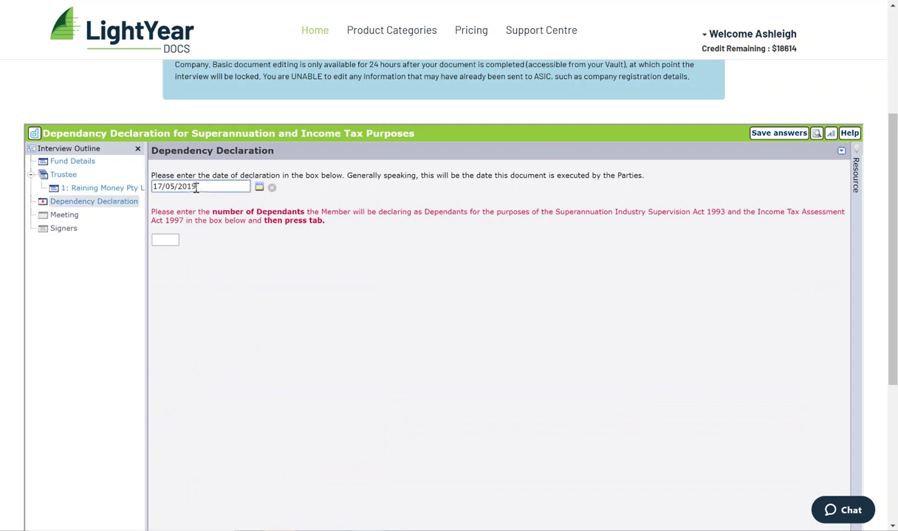
pyautogui.click(259, 187)
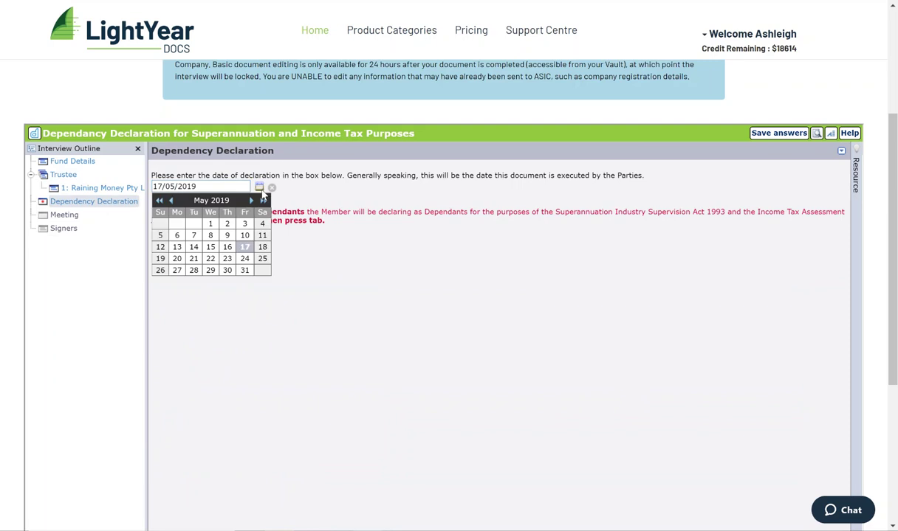
pyautogui.click(288, 187)
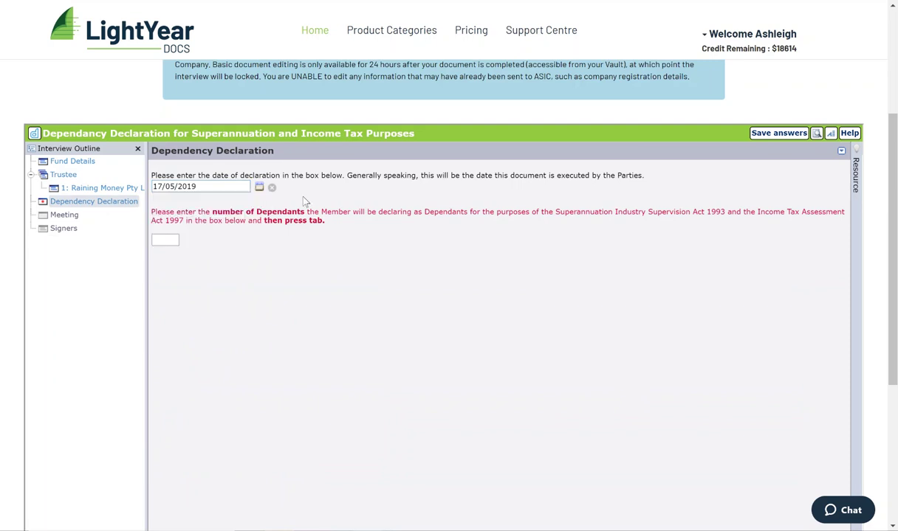
pyautogui.press('Tab')
pyautogui.click(156, 241)
pyautogui.scroll(-5, 157, 242)
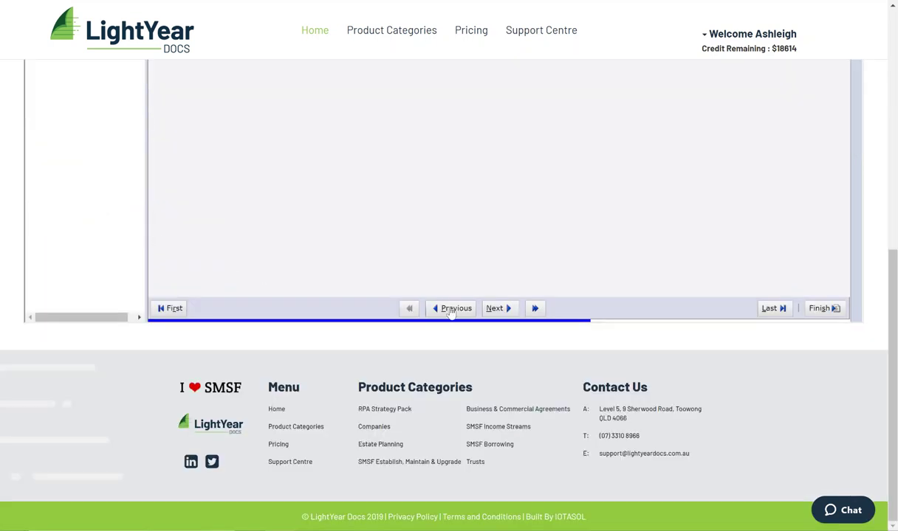
pyautogui.click(493, 308)
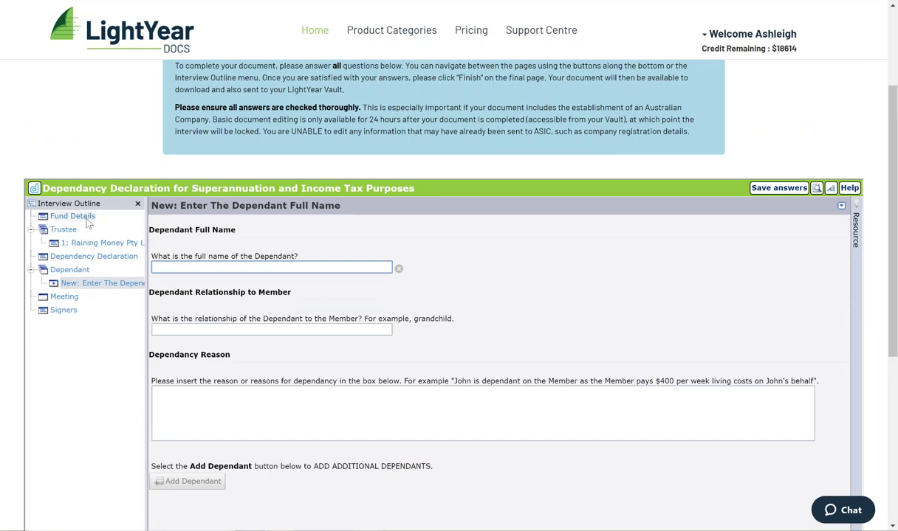
# Step: Fill in the dependant's full name and set the relationship to the member as "Grandson"
pyautogui.click(191, 269)
pyautogui.write('Sammy Smith')
pyautogui.press('Tab')
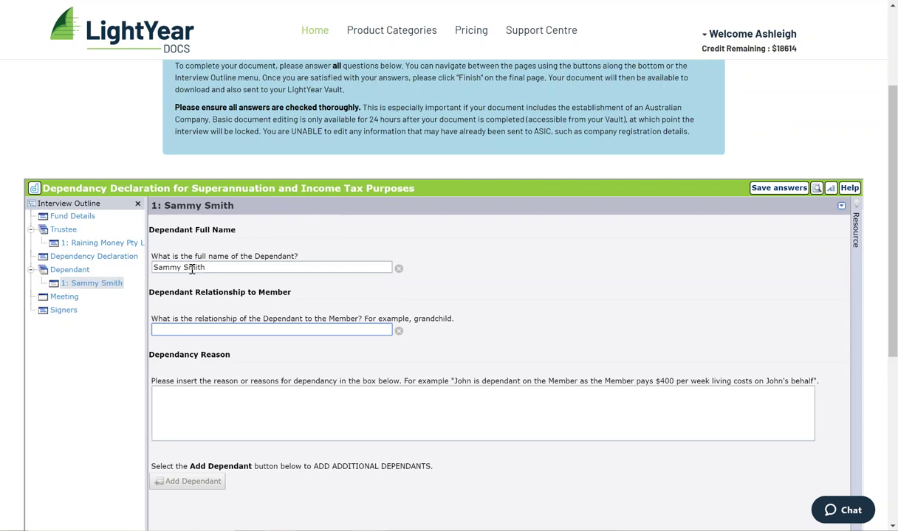
pyautogui.write('Grandson')
# Step: Enter the dependency reason, naming both people: the Member pays living allowances of $500 per month directly to the dependant
pyautogui.click(218, 405)
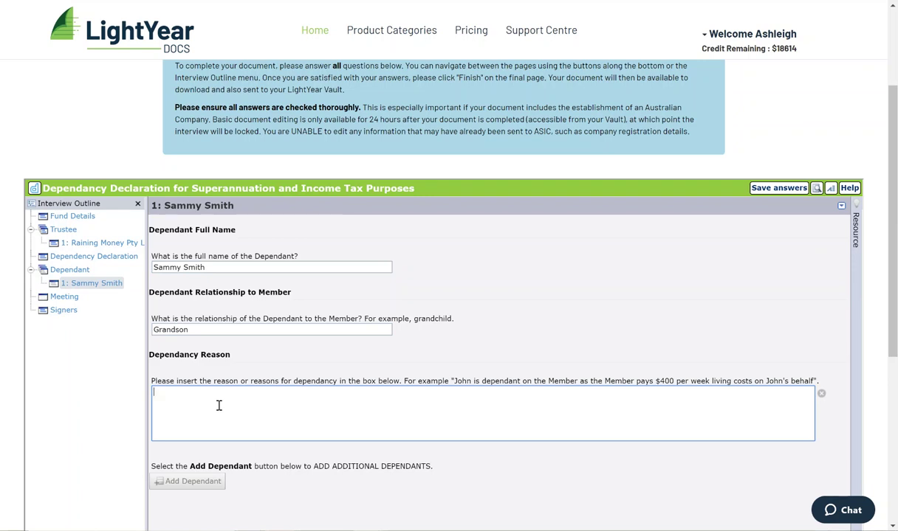
pyautogui.write('John Smith ')
pyautogui.write('(the Member) p')
pyautogui.write('ays L')
pyautogui.write('ivin')
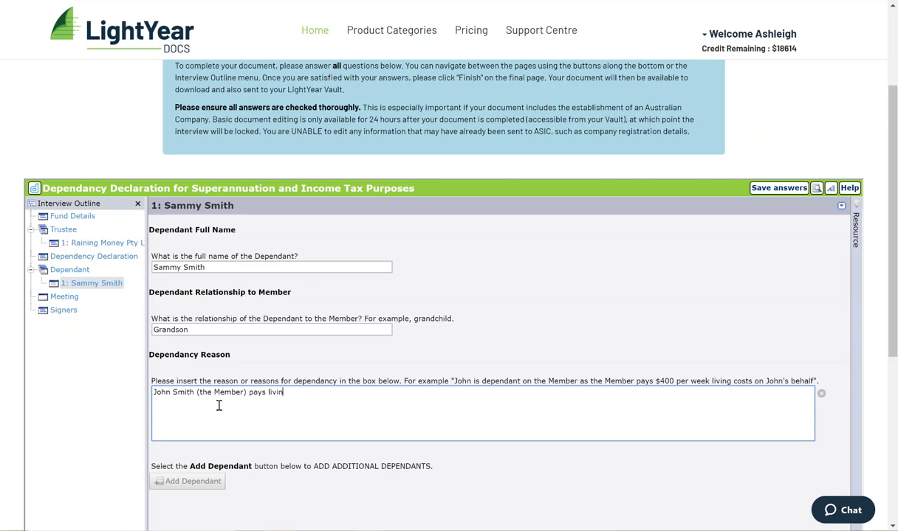
pyautogui.write('g allowances of $500 per month directly to Sammy Smith.')
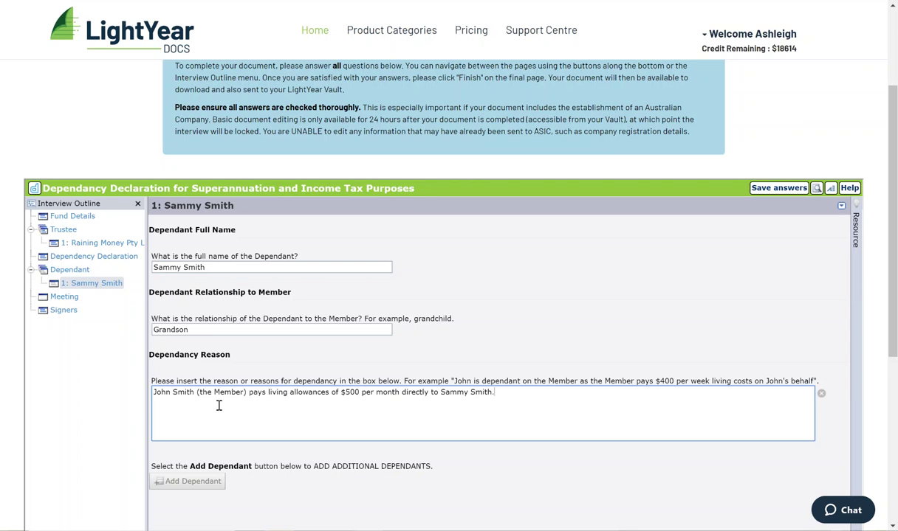
# Step: Check the date and number of dependants on the Dependency Declaration page, and return to the dependant's details
pyautogui.click(99, 255)
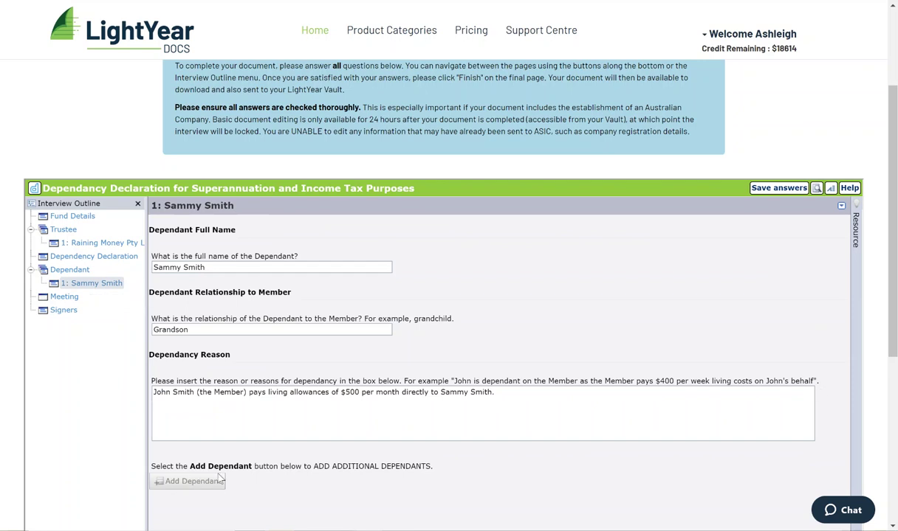
pyautogui.click(103, 255)
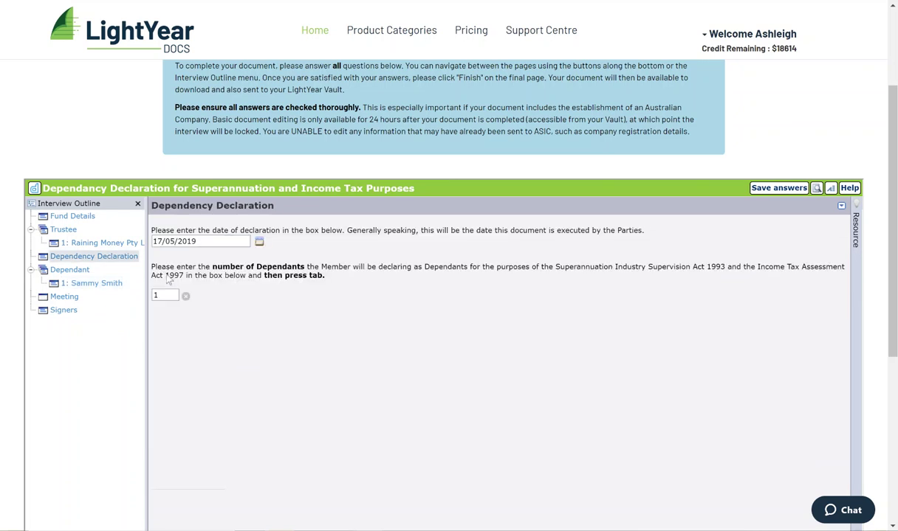
pyautogui.click(92, 283)
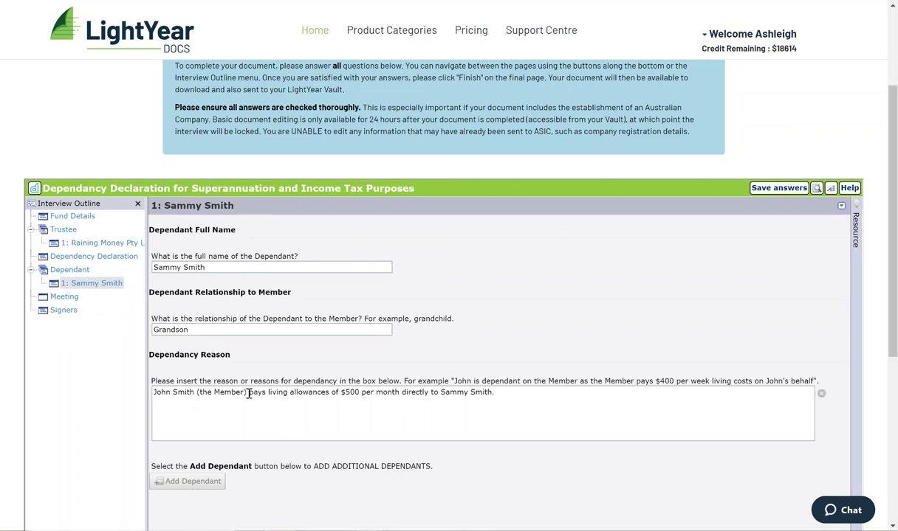
# Step: Continue to the Meeting page, set the meeting date to 17/05/2019 and mark the listed member as attending
pyautogui.scroll(-3, 249, 394)
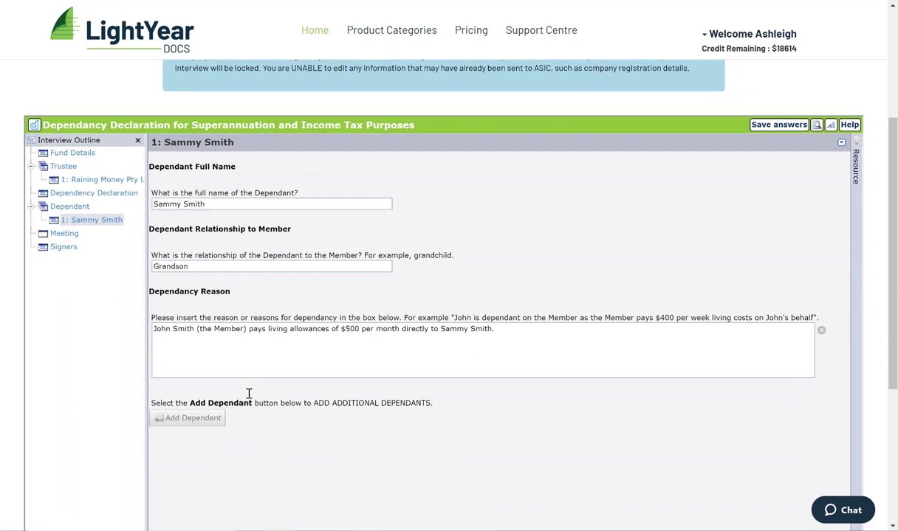
pyautogui.click(496, 513)
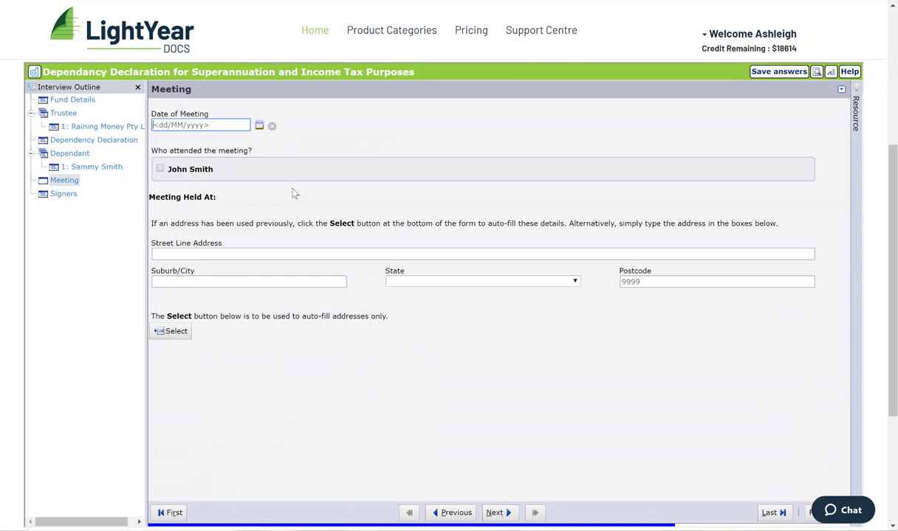
pyautogui.write('17/05/2019')
pyautogui.click(160, 168)
pyautogui.click(175, 255)
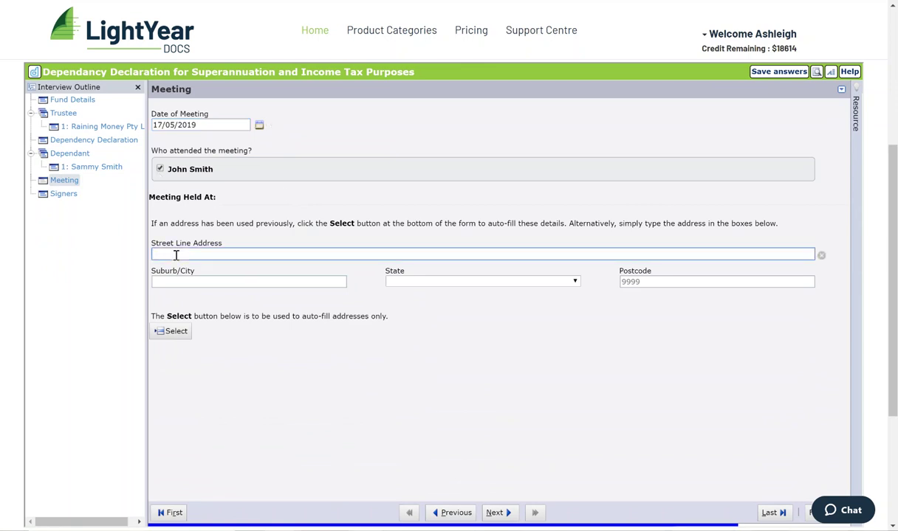
# Step: Auto-fill the meeting address from the previously used address entry and continue to the Signers page
pyautogui.click(172, 331)
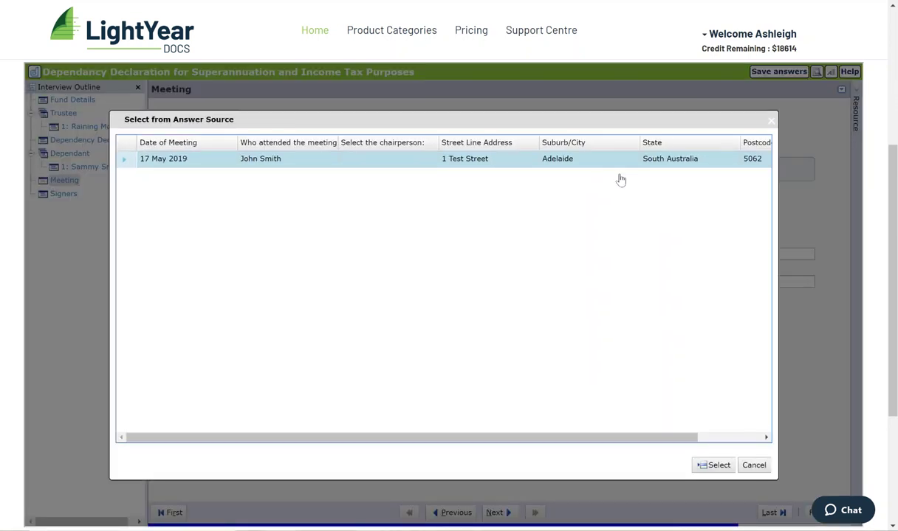
pyautogui.click(713, 465)
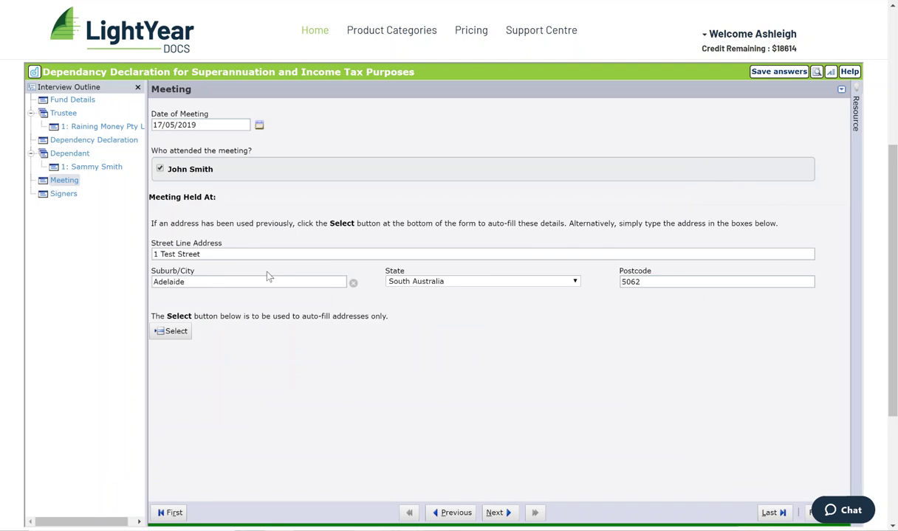
pyautogui.click(493, 513)
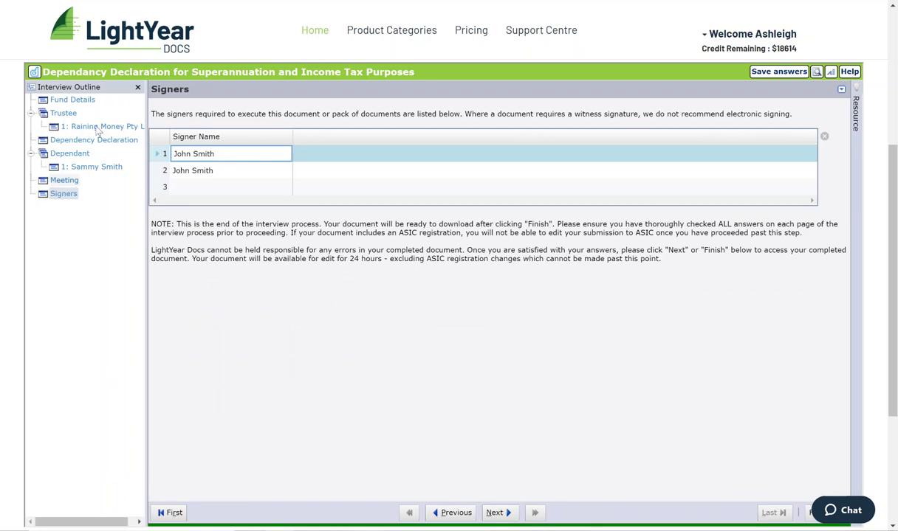
# Step: Review the answers on the fund, trustee and dependant pages of the interview, and return to the Signers page
pyautogui.click(89, 102)
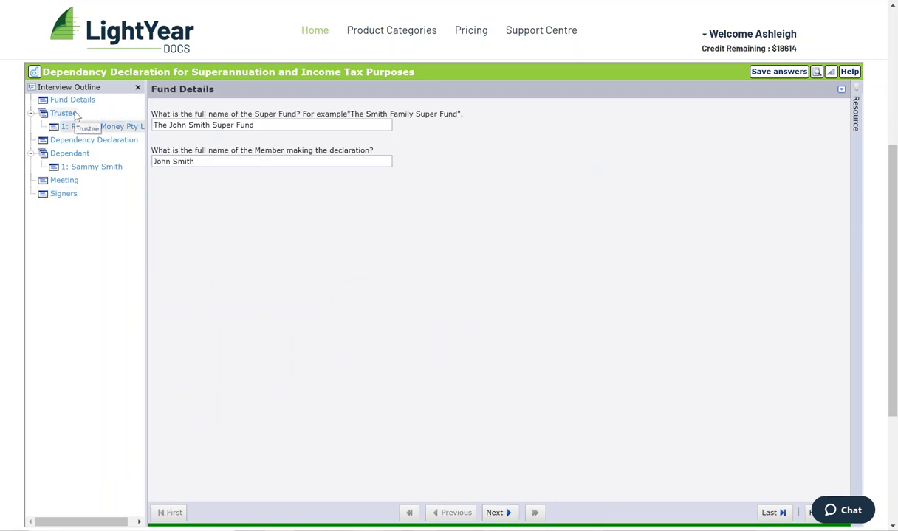
pyautogui.click(85, 126)
pyautogui.click(76, 141)
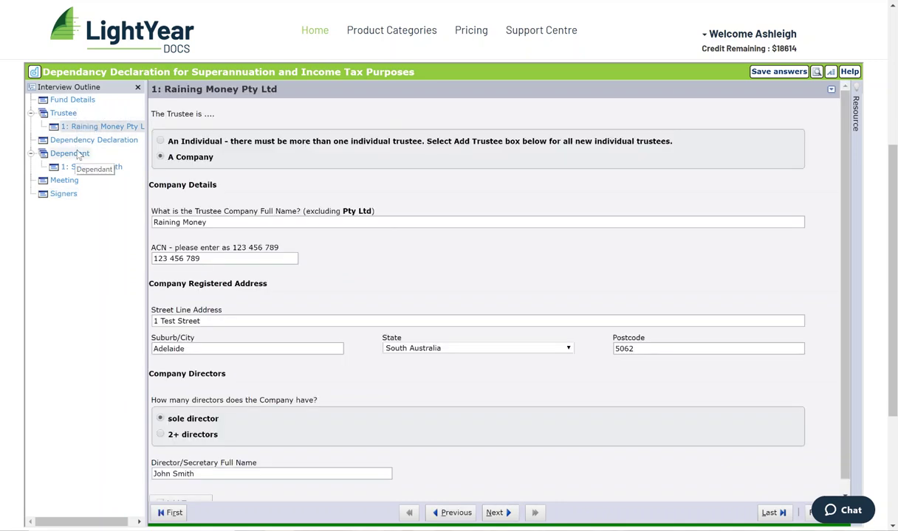
pyautogui.click(82, 167)
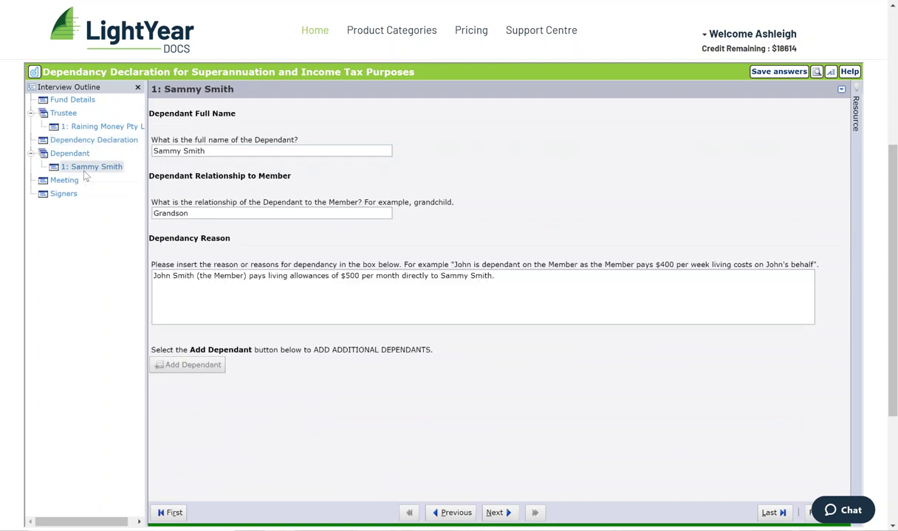
pyautogui.click(68, 194)
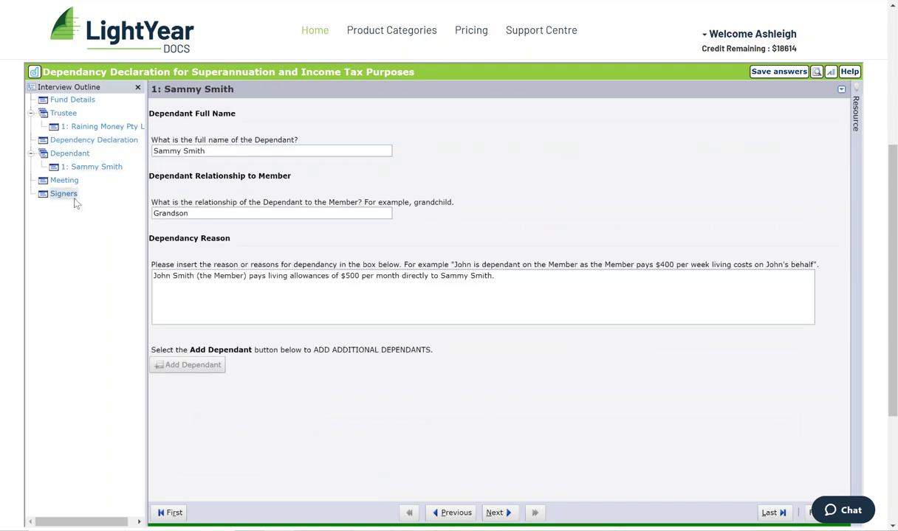
# Step: Finish the interview and download the assembled document "Dependancy Declaration for Superannuation and Income Tax Purposes.pdf"
pyautogui.scroll(-2, 612, 475)
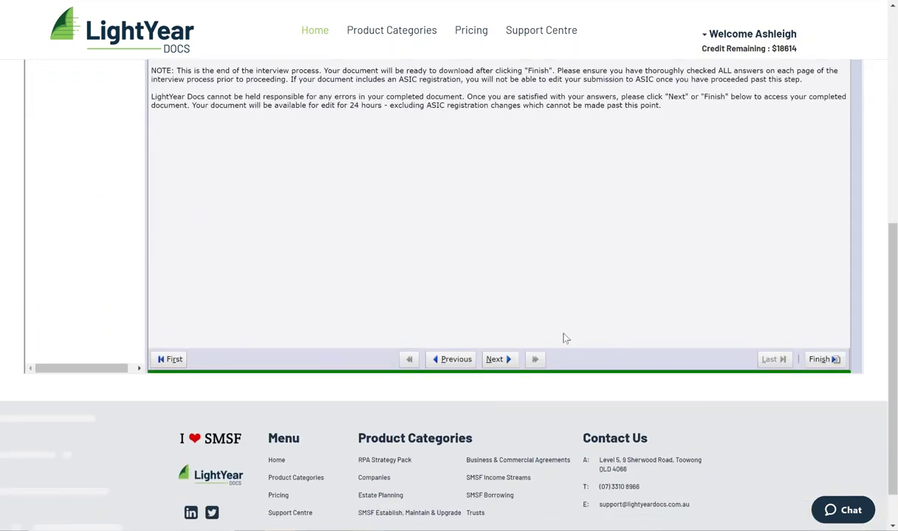
pyautogui.click(819, 360)
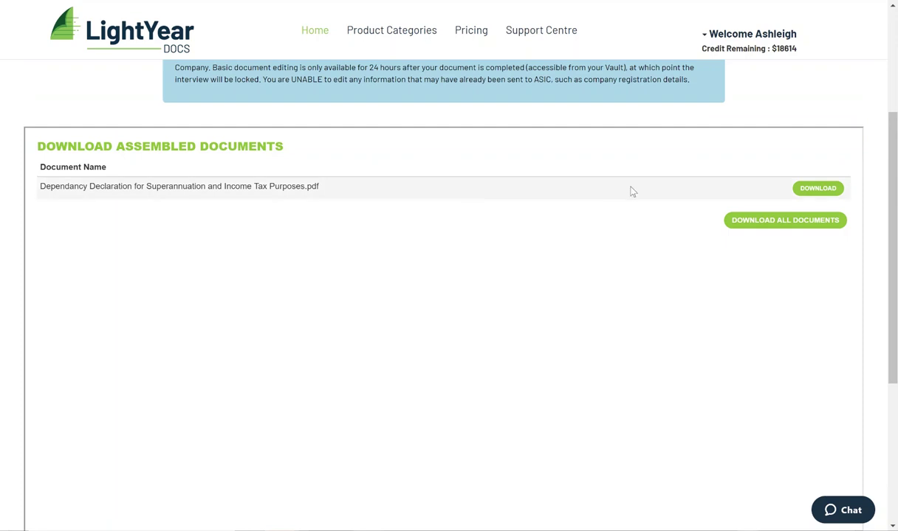
pyautogui.click(803, 195)
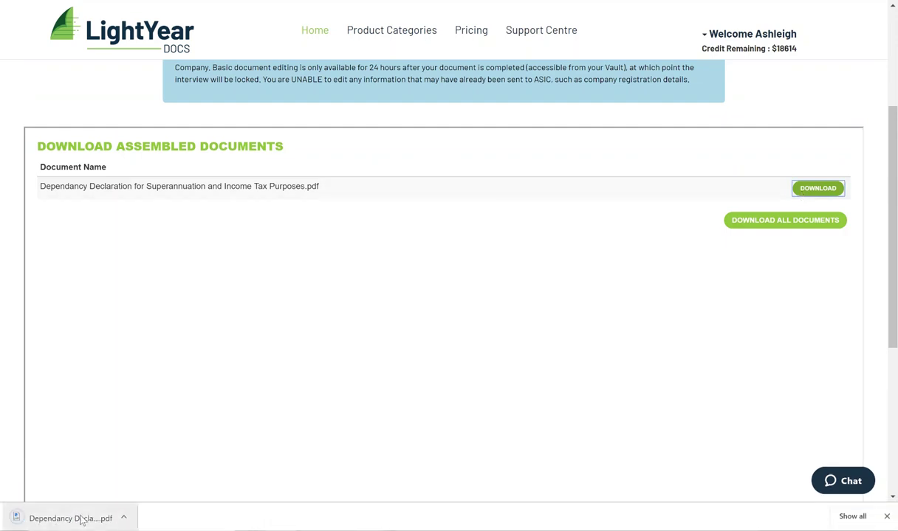
# Step: Open the downloaded declaration PDF and look through its cover page and the legal disclaimer and copyright notice
pyautogui.click(82, 520)
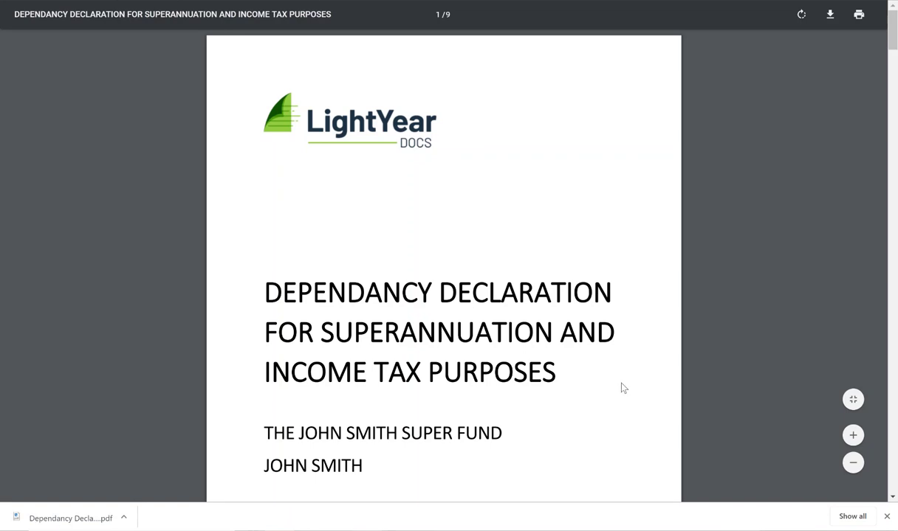
pyautogui.scroll(-1, 623, 388)
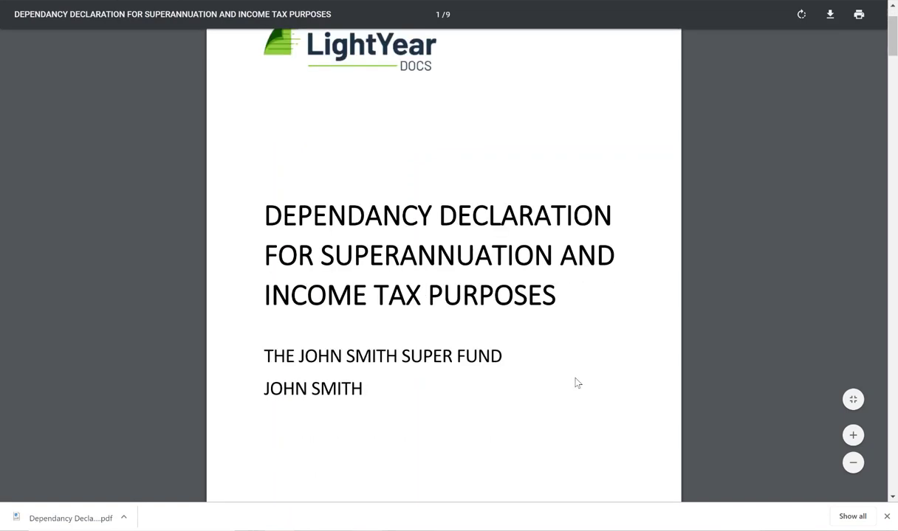
pyautogui.scroll(-1, 575, 381)
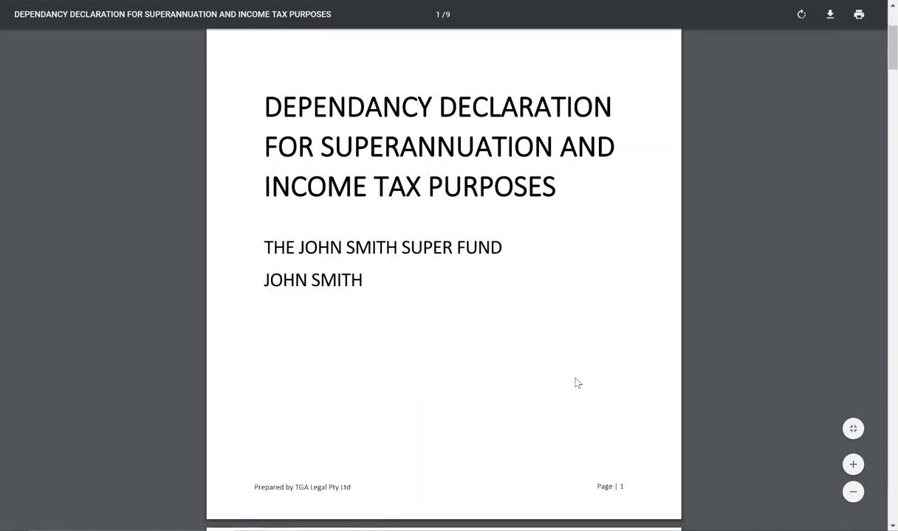
pyautogui.scroll(-5, 577, 384)
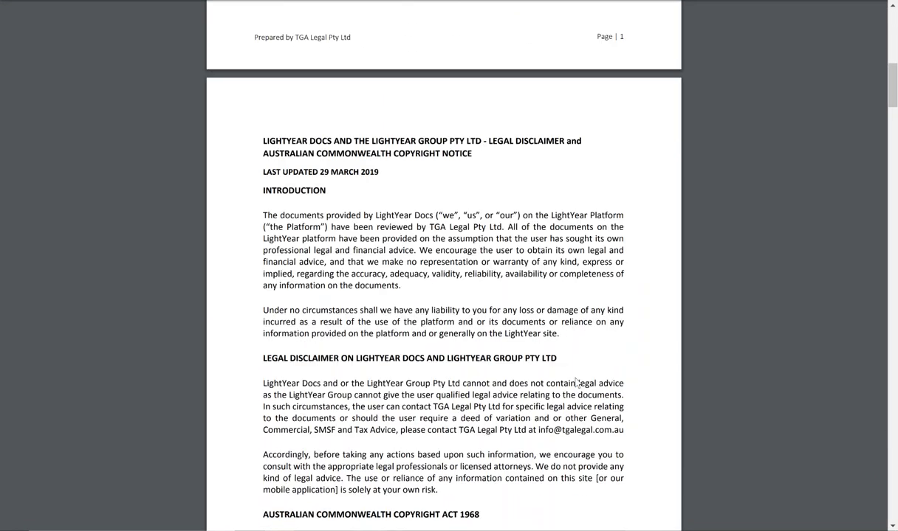
pyautogui.scroll(-2, 576, 382)
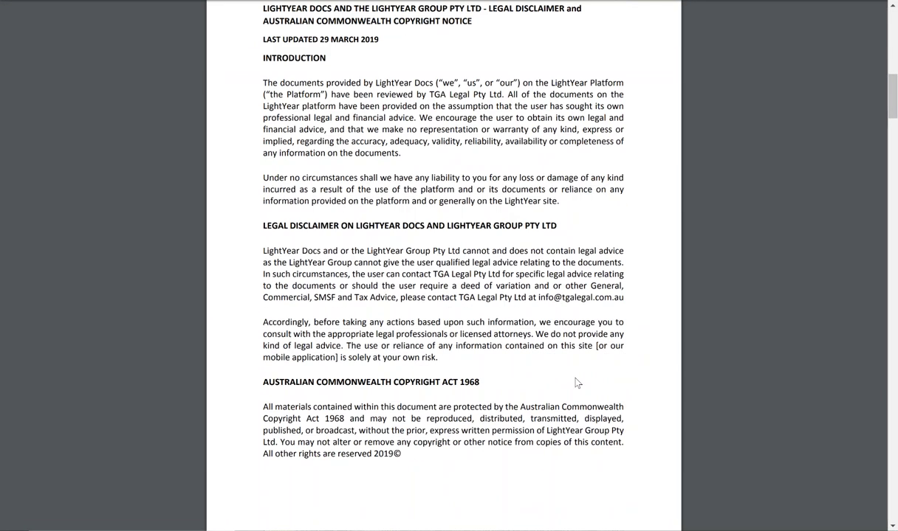
pyautogui.scroll(-2, 576, 382)
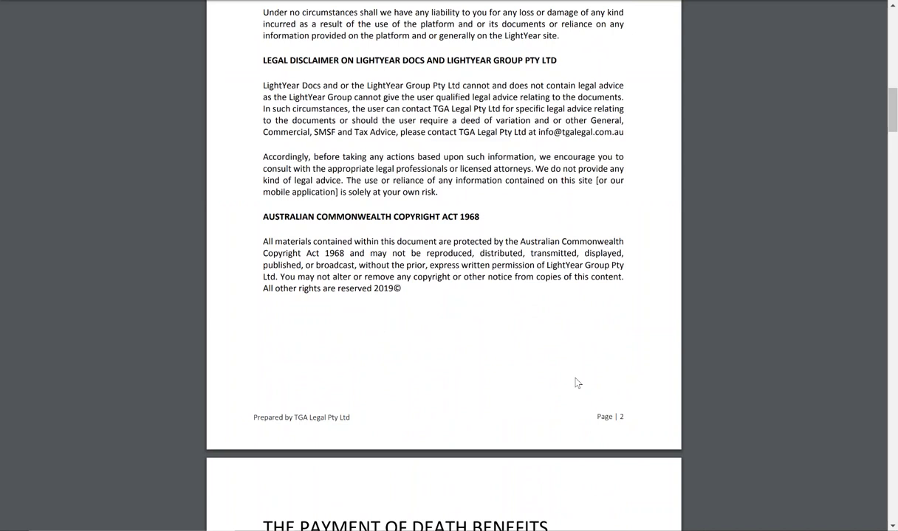
# Step: Read the PDF's guidance on payment of death benefits, who is a dependant, financial dependence, regulator guidelines and the dependency declaration
pyautogui.scroll(-4, 578, 383)
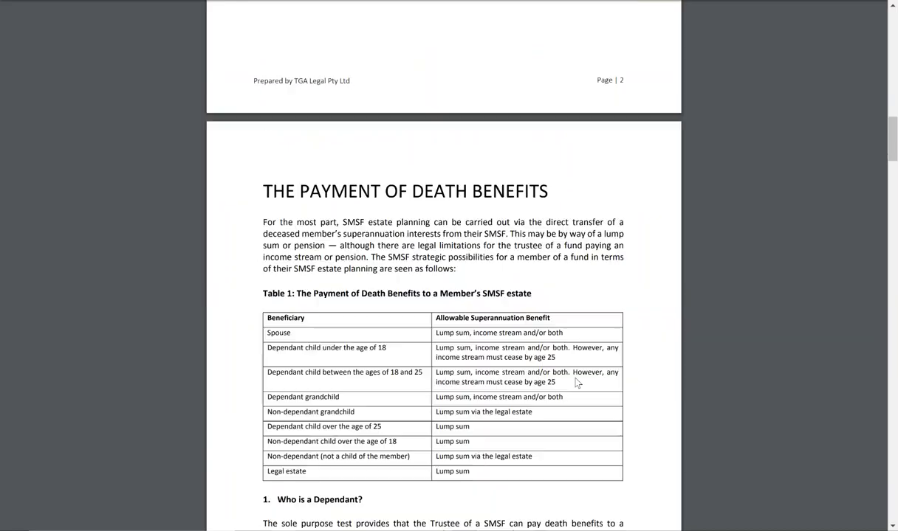
pyautogui.scroll(-2, 576, 382)
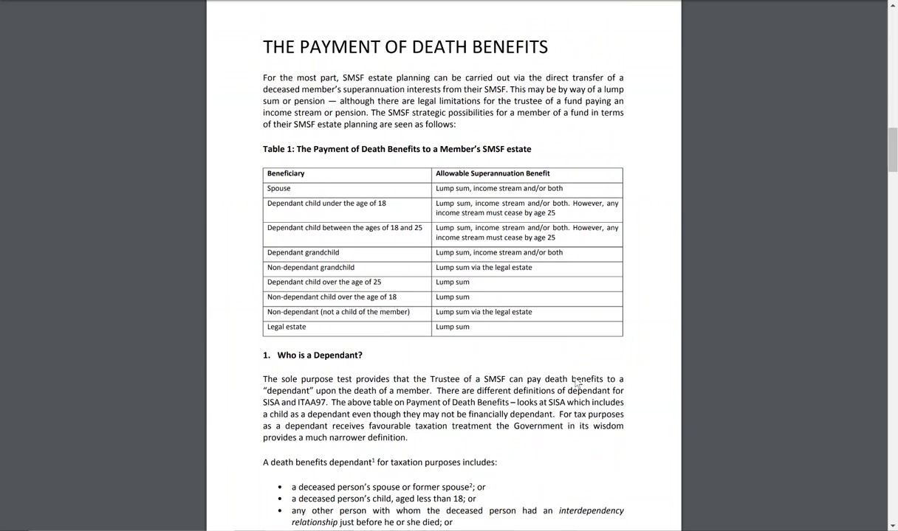
pyautogui.scroll(-4, 576, 382)
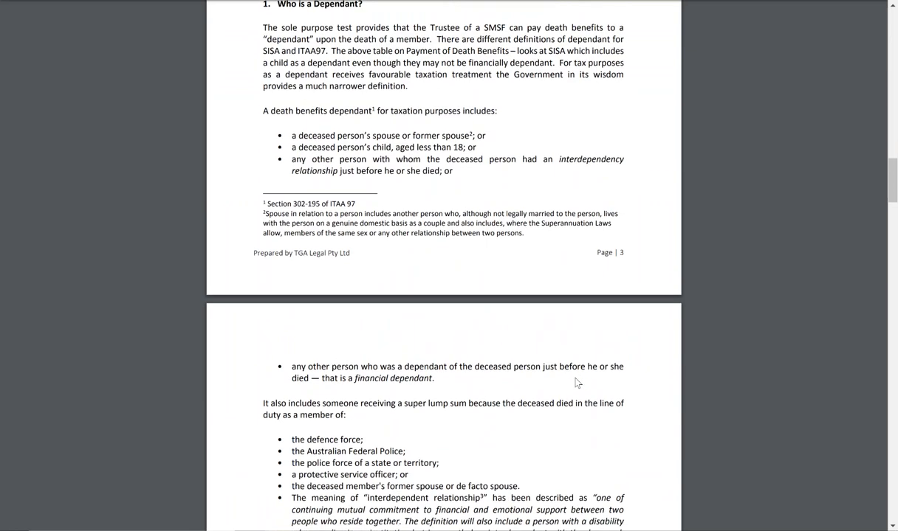
pyautogui.scroll(-6, 577, 382)
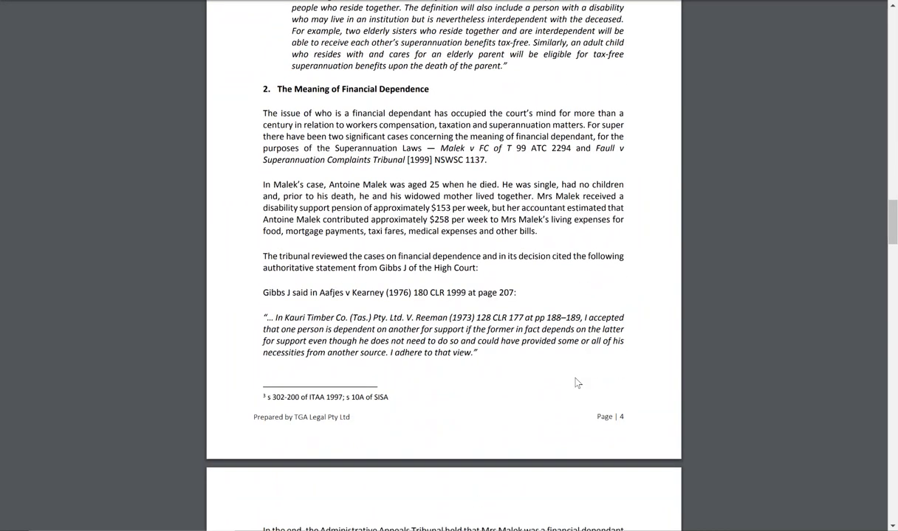
pyautogui.scroll(-5, 577, 382)
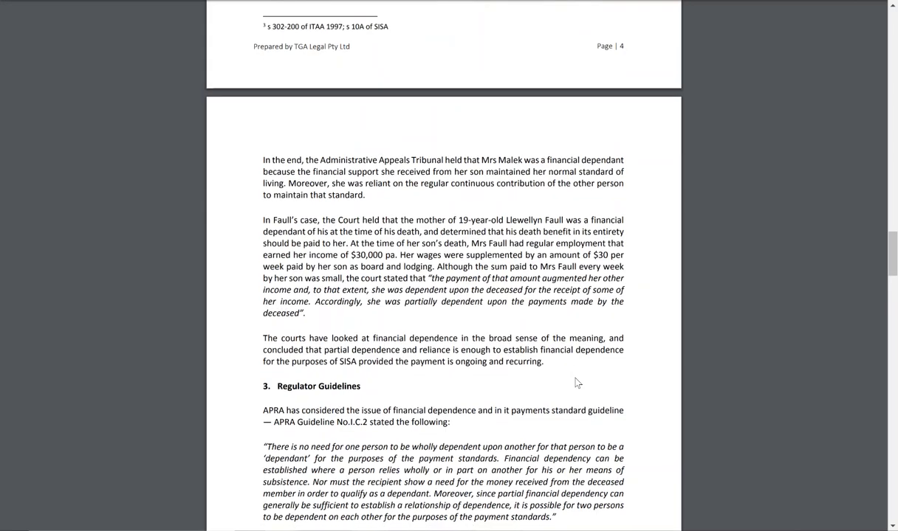
pyautogui.scroll(-2, 576, 383)
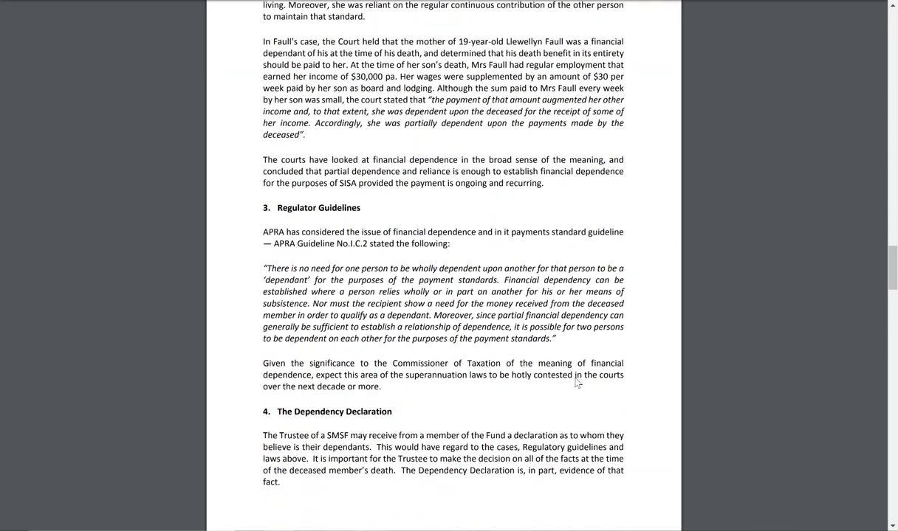
pyautogui.scroll(-3, 576, 382)
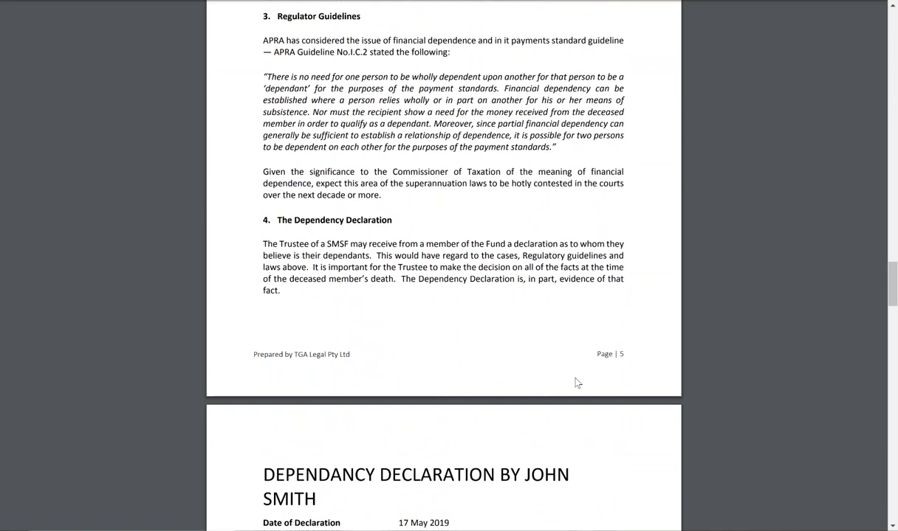
# Step: Review the member's declaration, its signing page, the trustee resolution and the trustee execution page, and close the PDF
pyautogui.scroll(-4, 576, 382)
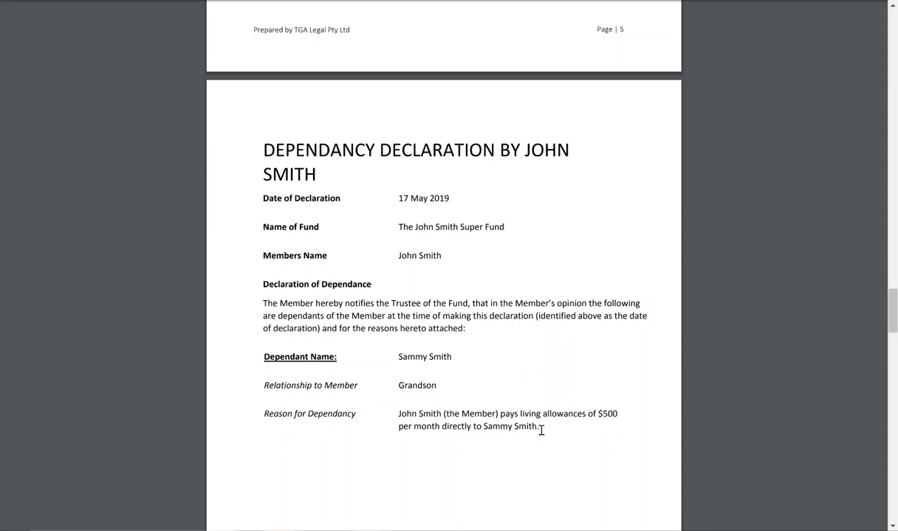
pyautogui.scroll(-10, 541, 431)
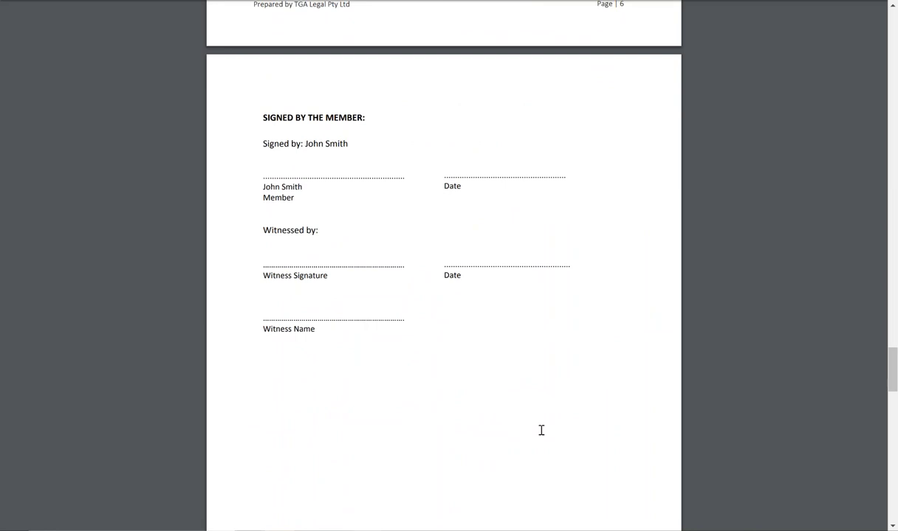
pyautogui.scroll(-10, 541, 430)
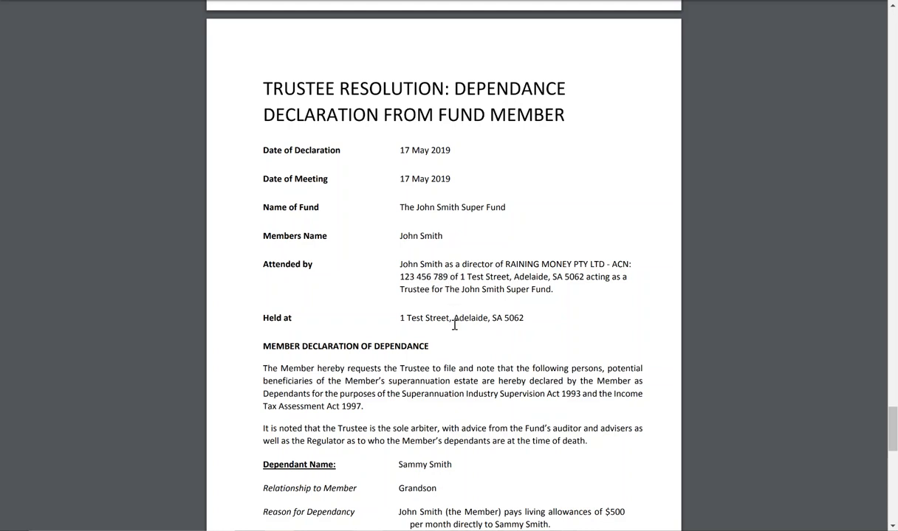
pyautogui.scroll(-1, 469, 392)
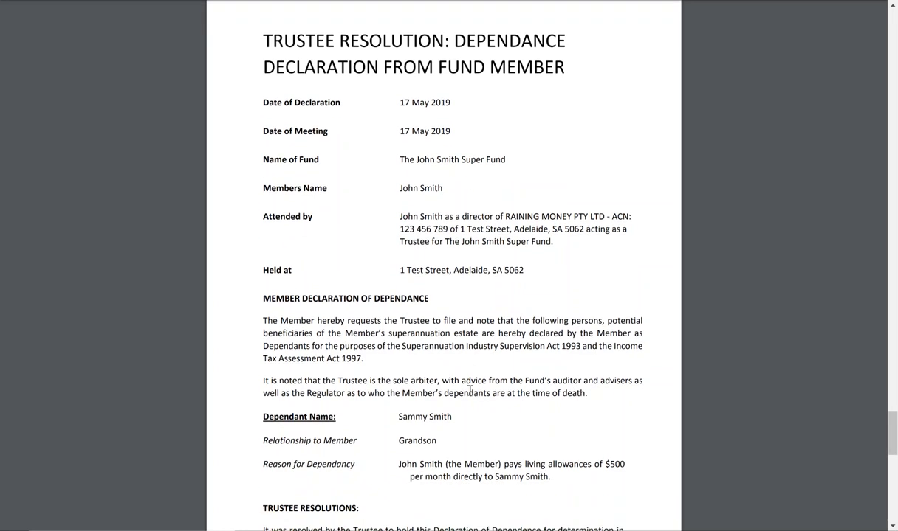
pyautogui.scroll(-2, 458, 376)
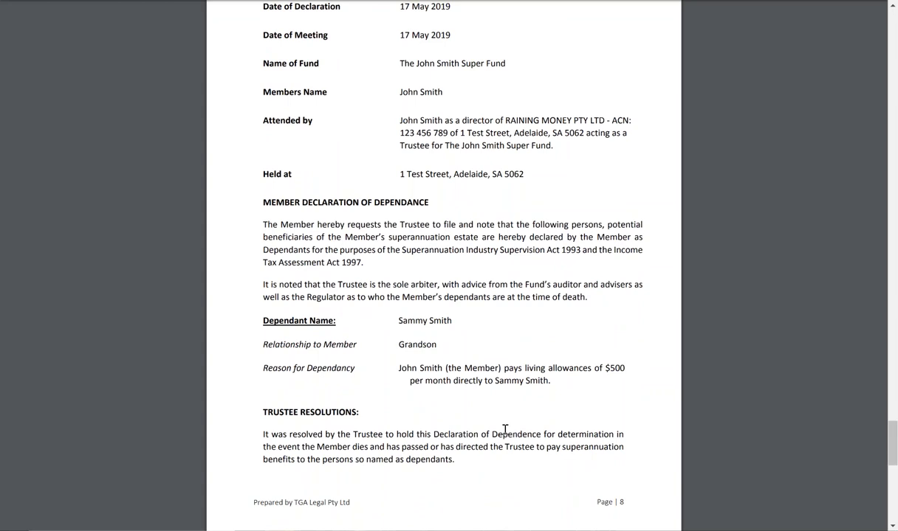
pyautogui.scroll(-3, 505, 430)
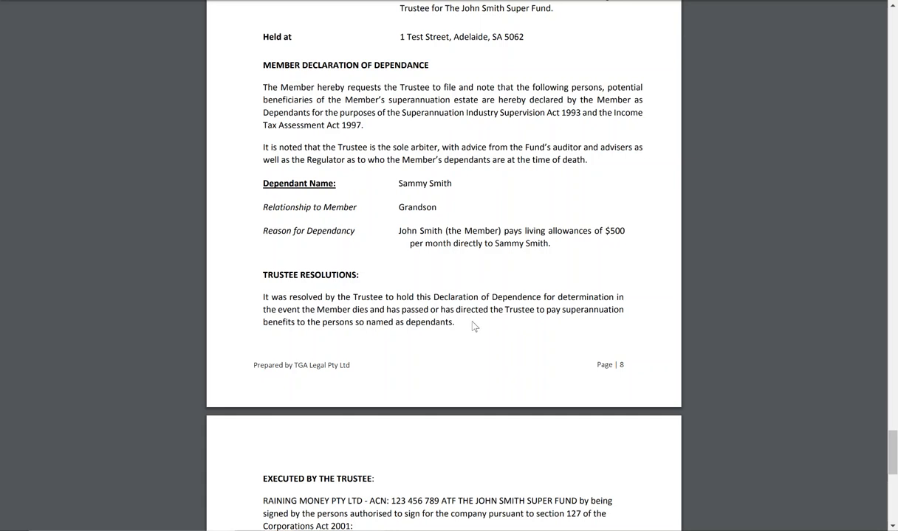
pyautogui.scroll(-2, 478, 327)
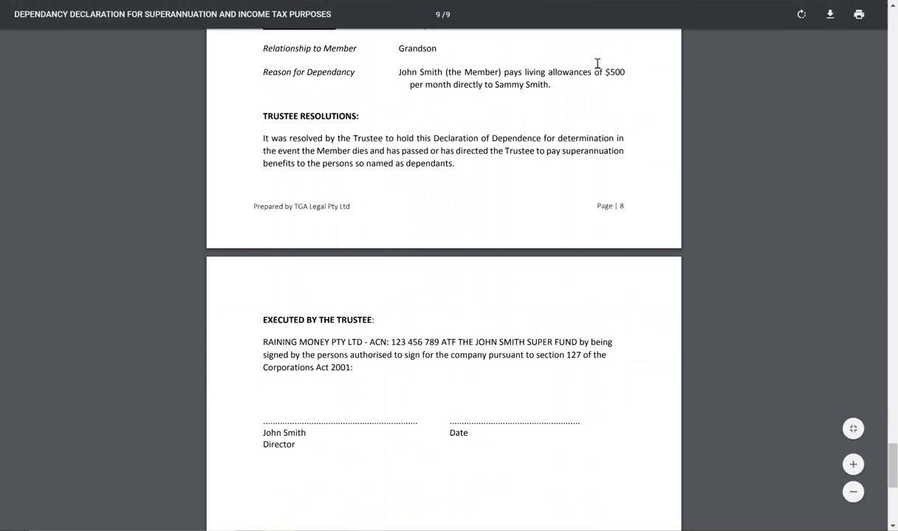
pyautogui.hotkey('ctrl', 'w')
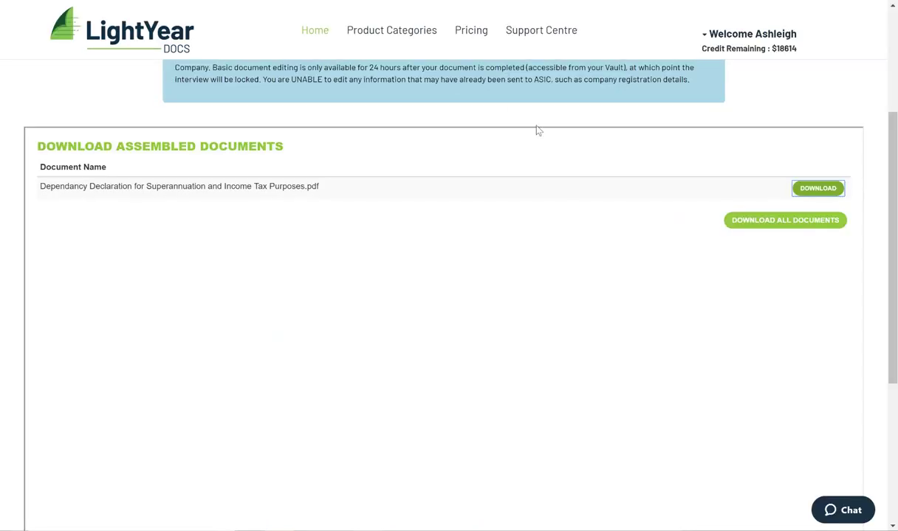
# Step: Open the My Vault page of completed documents for the signed-in account
pyautogui.scroll(3, 539, 130)
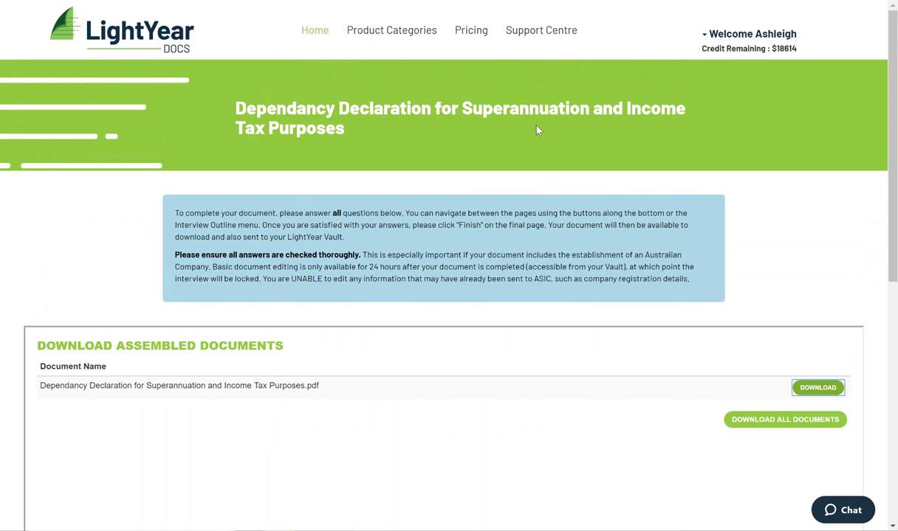
pyautogui.click(710, 41)
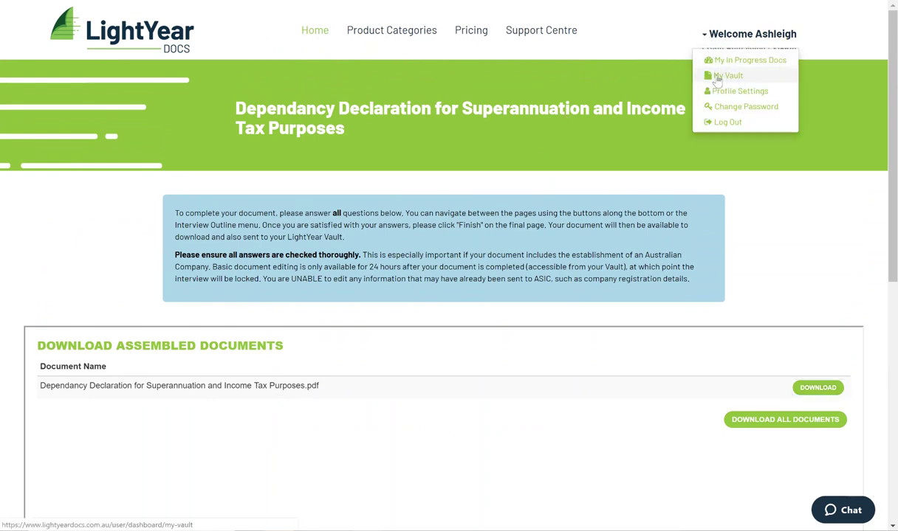
pyautogui.click(725, 76)
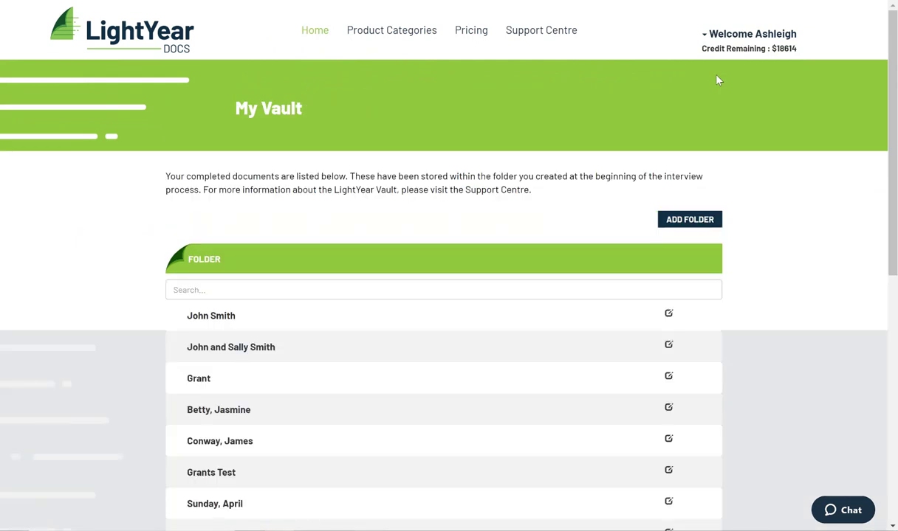
# Step: Find the member's folder in the vault, open it and expand the Dependancy Declaration for Superannuation and Income Tax Purposes entry
pyautogui.scroll(-2, 486, 312)
pyautogui.scroll(2, 485, 311)
pyautogui.scroll(-3, 265, 455)
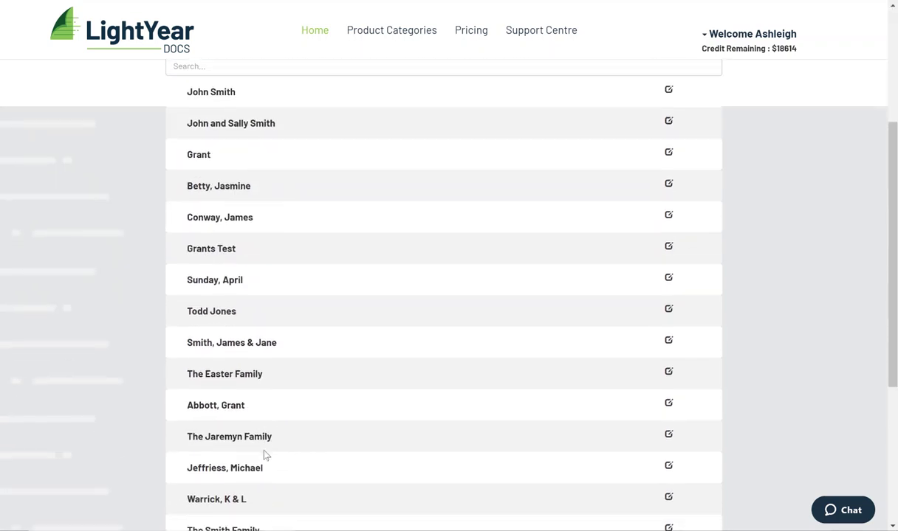
pyautogui.scroll(3, 265, 455)
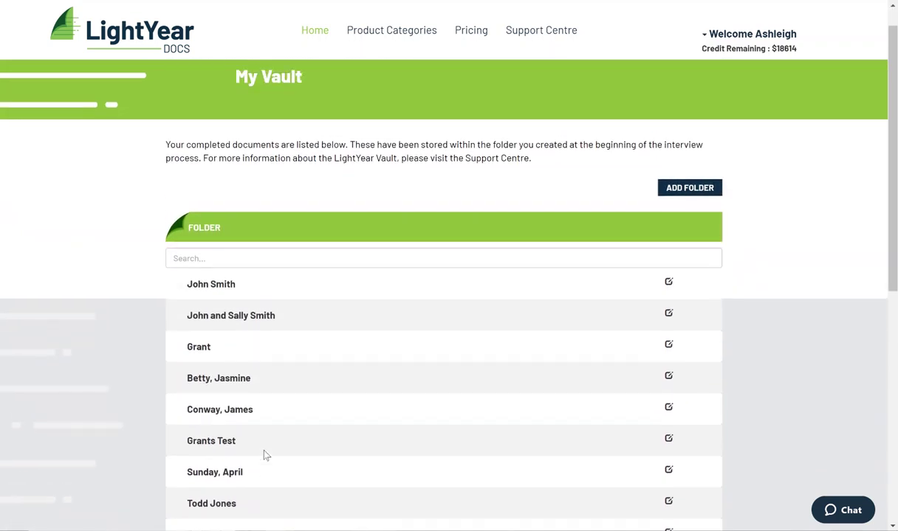
pyautogui.click(205, 291)
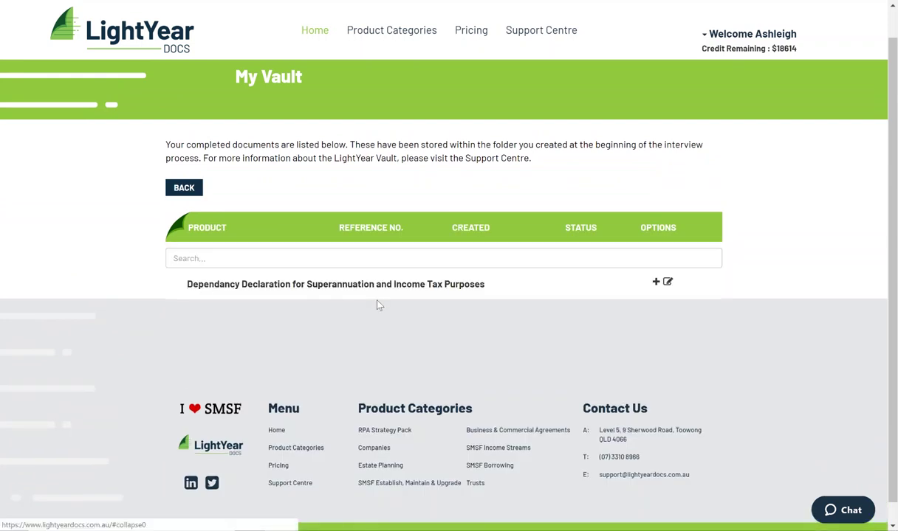
pyautogui.click(387, 289)
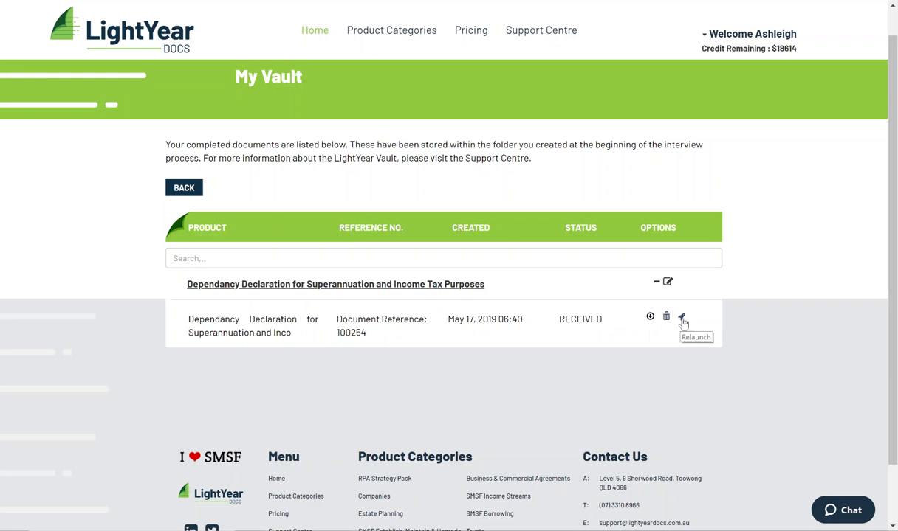
# Step: Relaunch the declaration's interview, set the monthly living allowance in the dependant's dependency reason to $600, and finish the interview
pyautogui.click(682, 319)
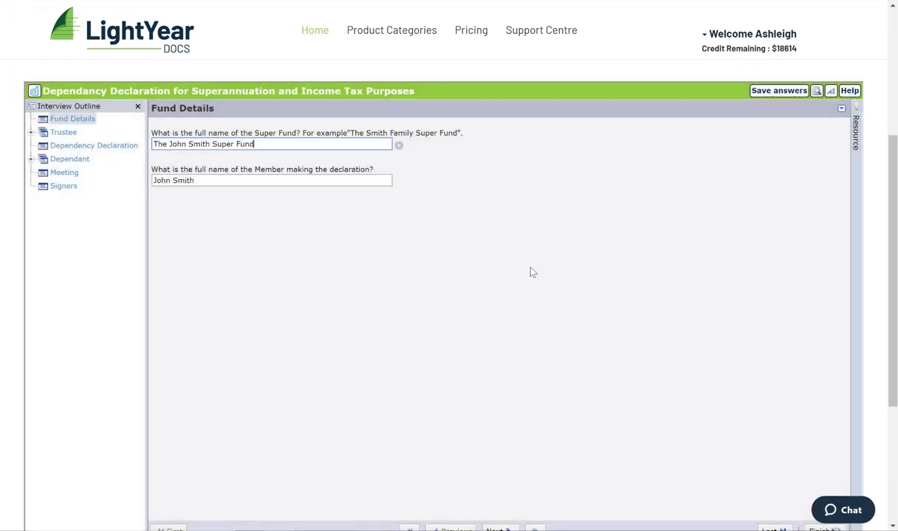
pyautogui.click(74, 159)
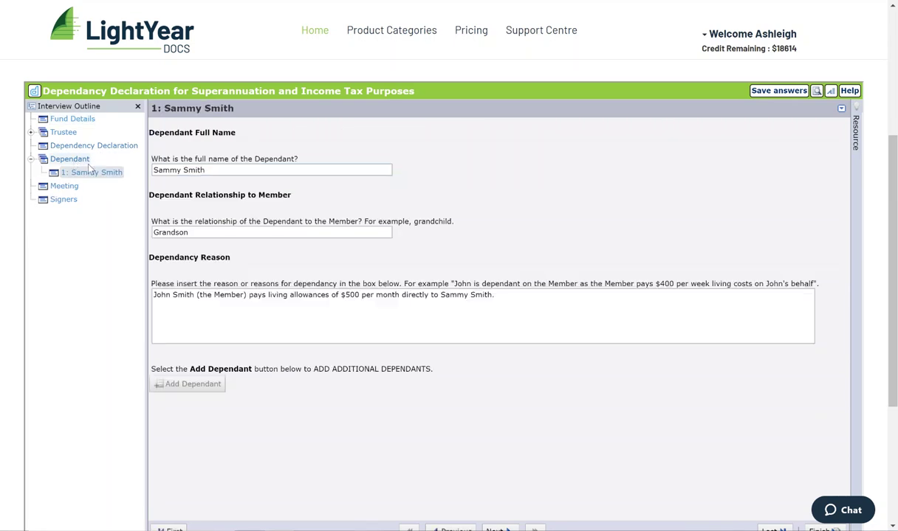
pyautogui.click(349, 296)
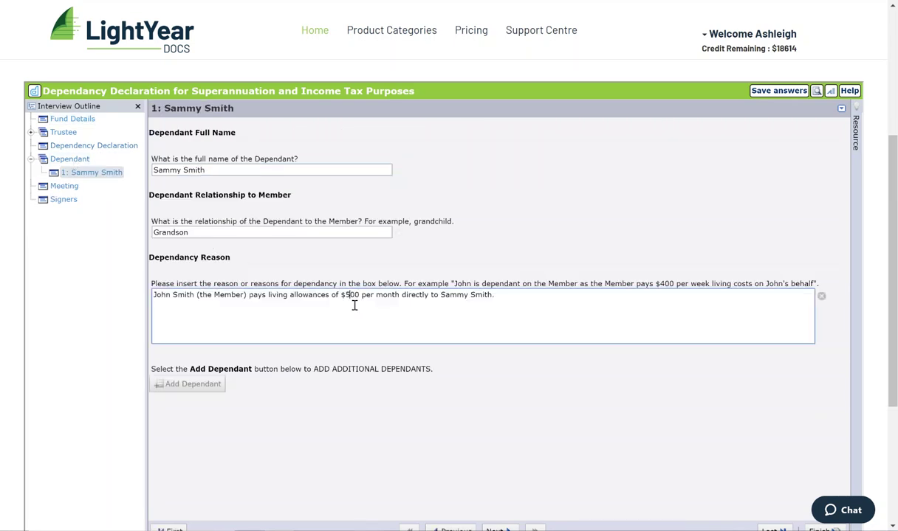
pyautogui.press('BackSpace')
pyautogui.write('6')
pyautogui.scroll(-2, 451, 487)
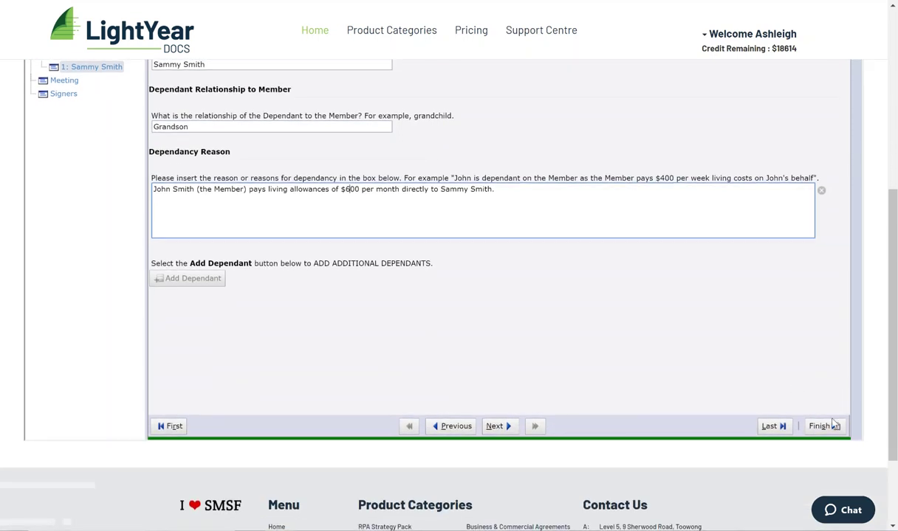
pyautogui.click(831, 426)
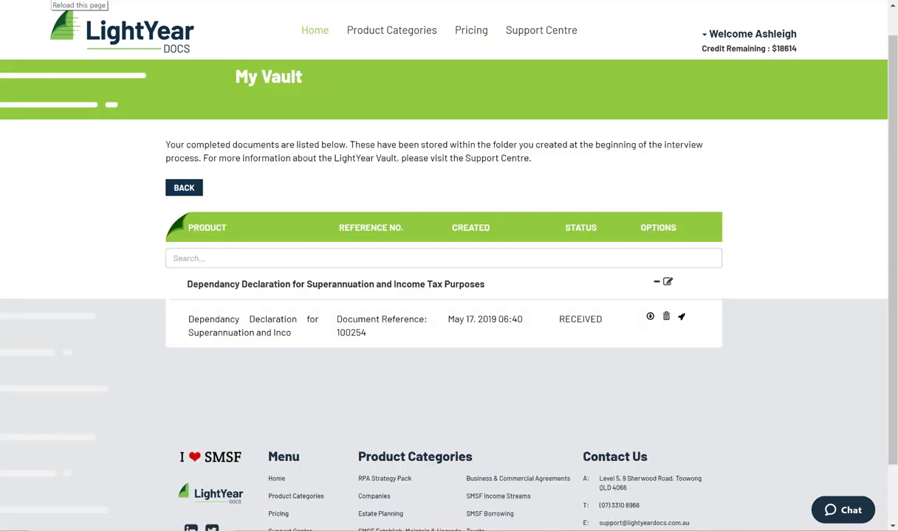
# Step: Reload the vault page, reopen the member's folder and expand the Dependancy Declaration entry to check the stored document
pyautogui.click(51, 0)
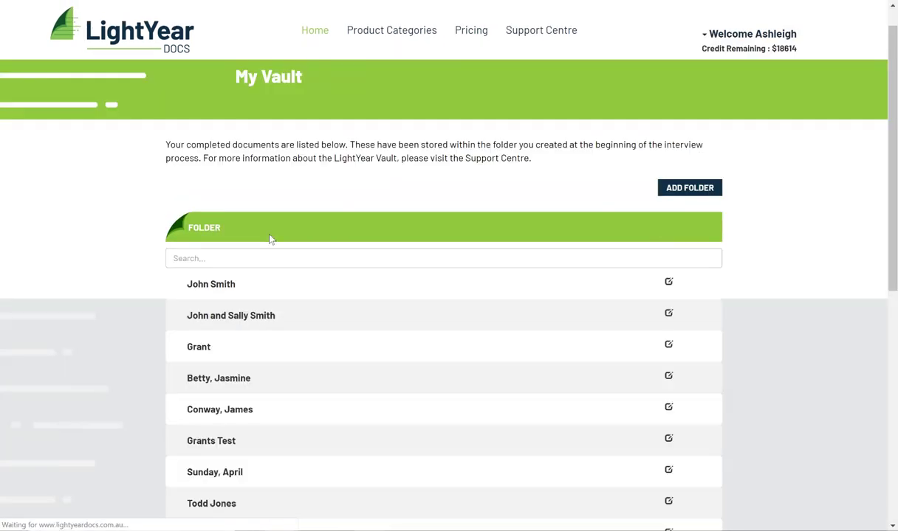
pyautogui.click(222, 288)
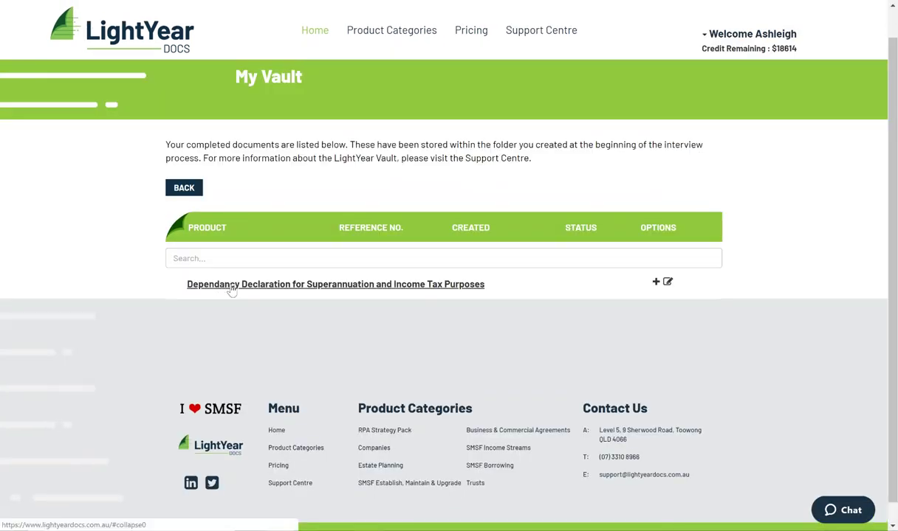
pyautogui.click(248, 290)
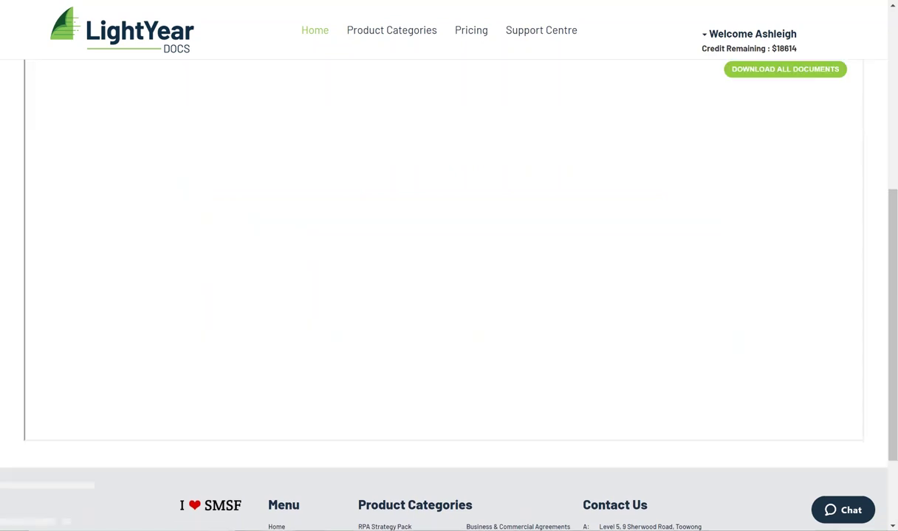
# Step: Download the reassembled "Dependancy Declaration for Superannuation and Income Tax Purposes.pdf" from the finished interview and open it
pyautogui.scroll(5, 511, 233)
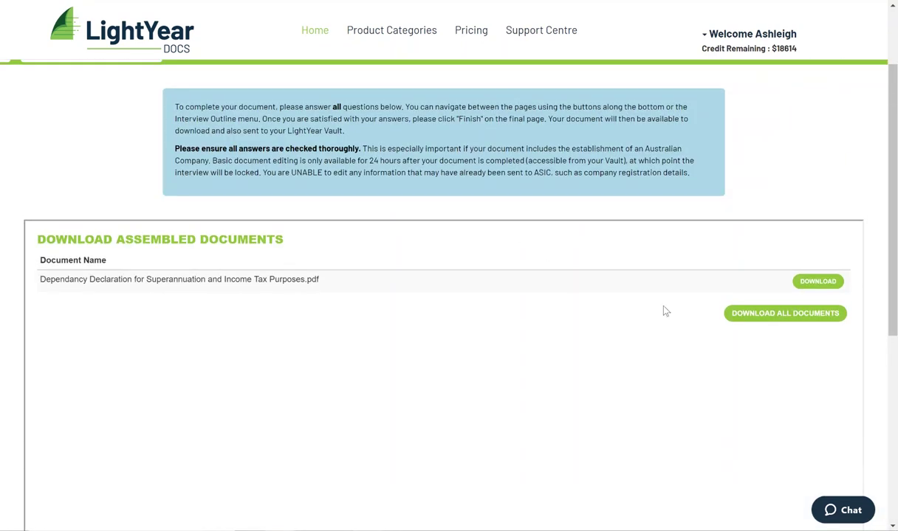
pyautogui.click(821, 283)
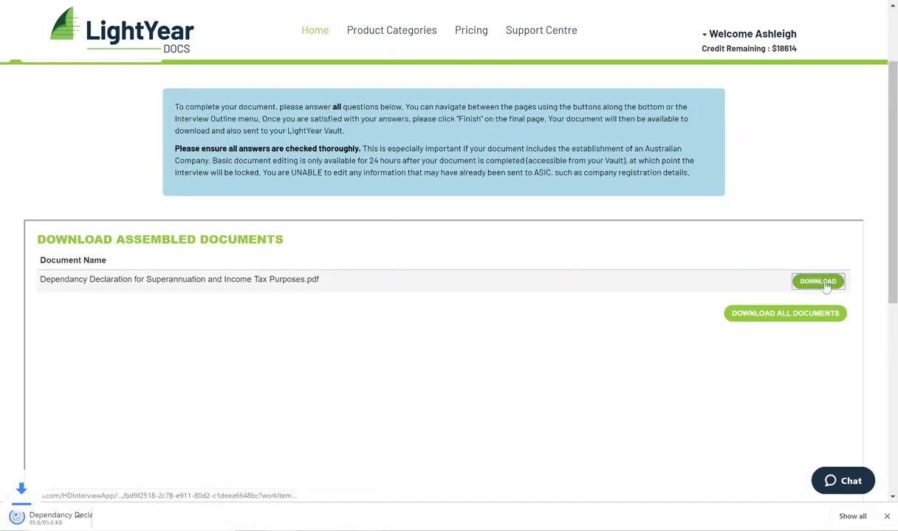
pyautogui.click(67, 517)
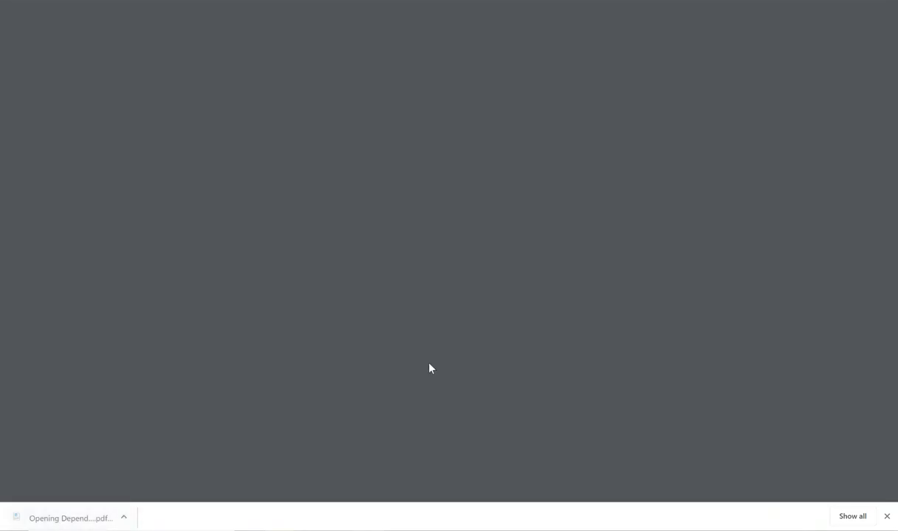
# Step: Check the reason for dependency on the member's declaration page in the updated PDF
pyautogui.scroll(-4, 431, 368)
pyautogui.scroll(-20, 430, 368)
pyautogui.scroll(-8, 431, 369)
pyautogui.scroll(-5, 583, 192)
pyautogui.scroll(5, 583, 192)
pyautogui.scroll(1, 584, 194)
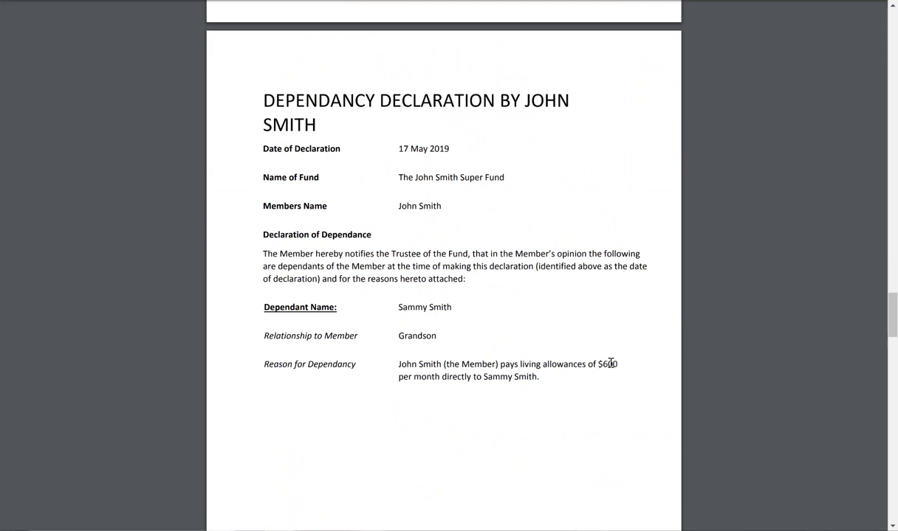